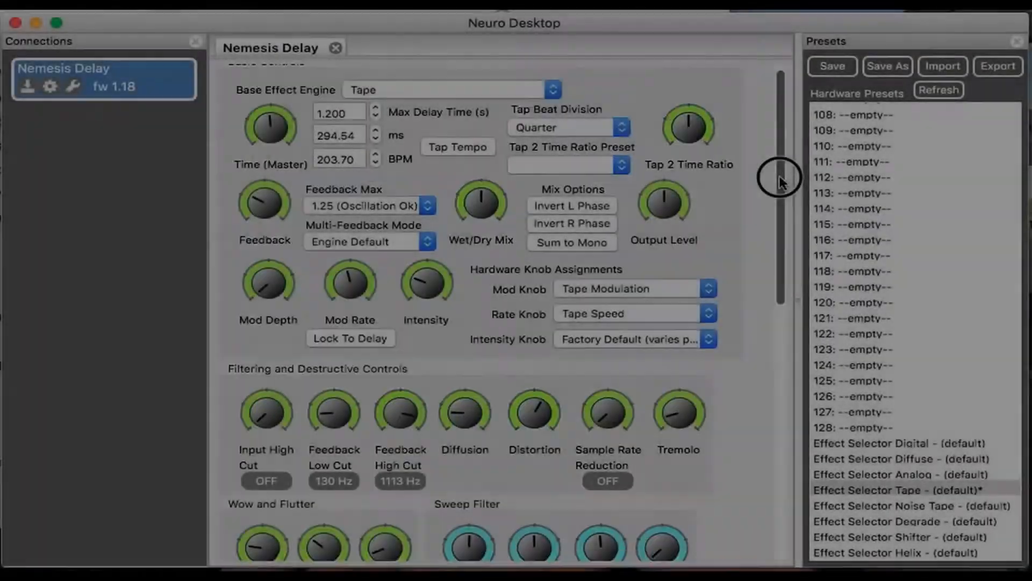
pyautogui.moveTo(780, 181); pyautogui.dragTo(785, 456)
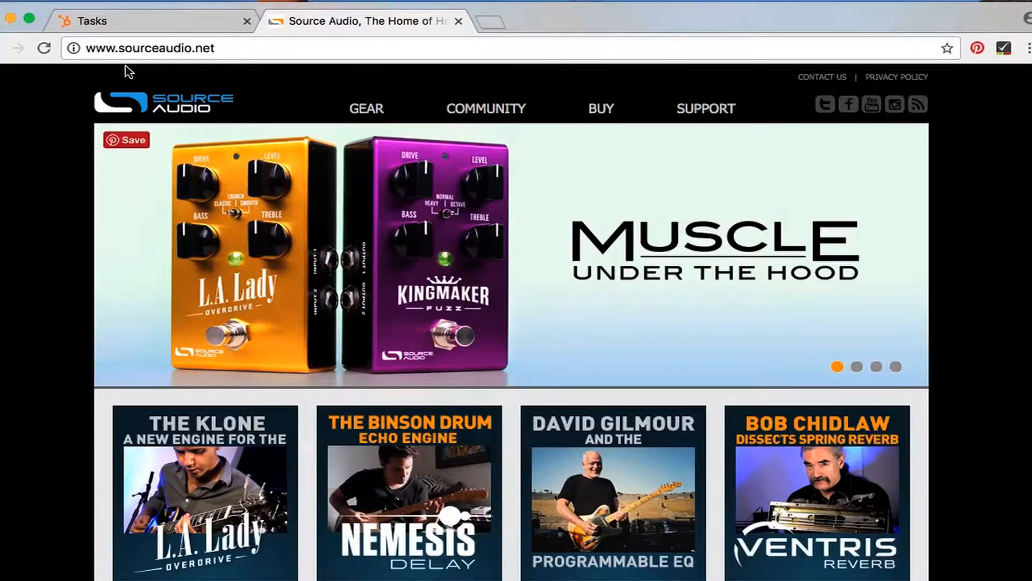
# - Open the Downloads page in the Support section of the Source Audio site and find the Neuro Desktop 0.2.12 Beta entry
pyautogui.moveTo(710, 115)
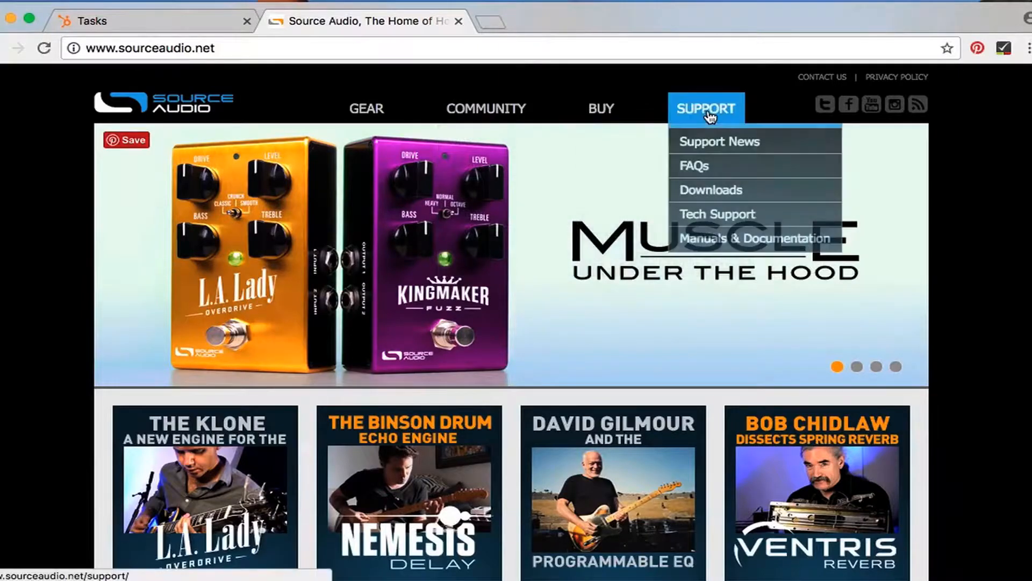
pyautogui.click(706, 199)
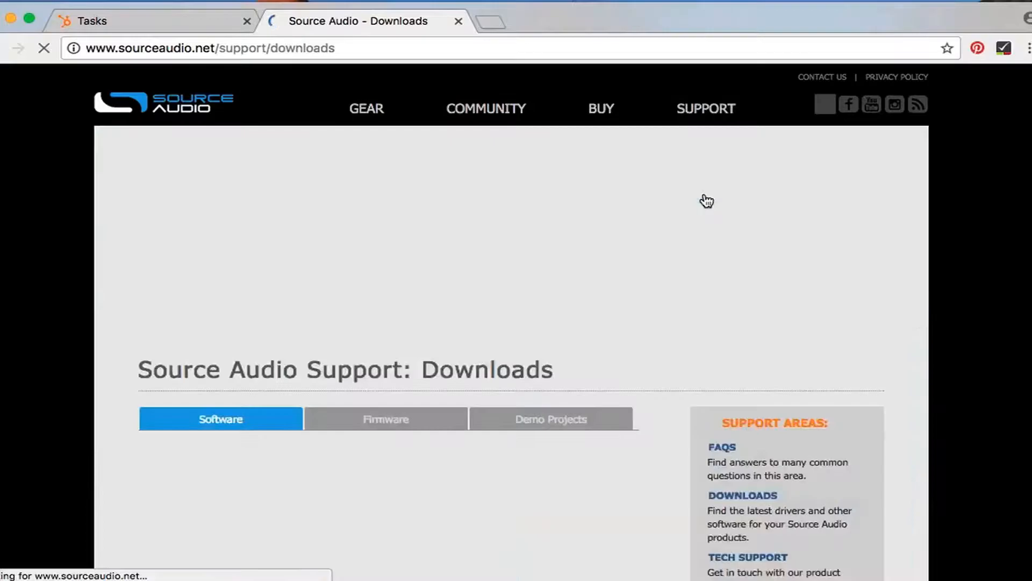
pyautogui.scroll(-1, 567, 344)
pyautogui.scroll(-10, 565, 351)
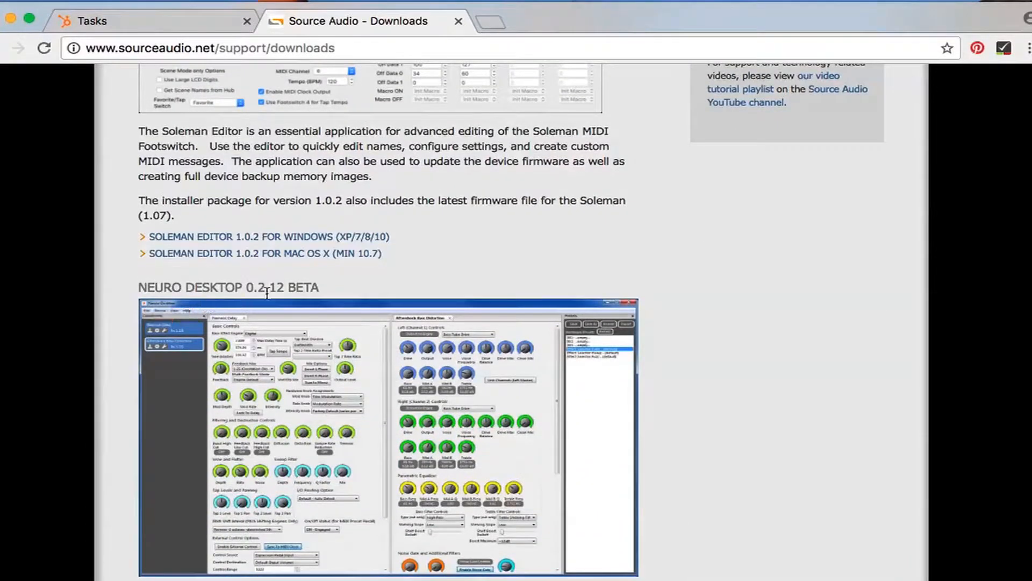
pyautogui.scroll(-9, 483, 348)
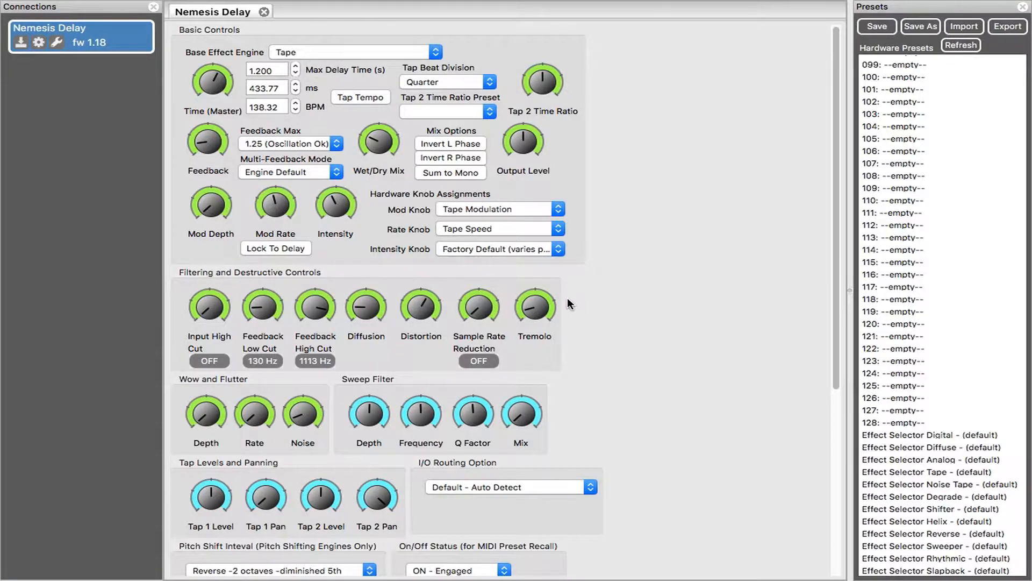
# - Look through the hardware presets and check the Nemesis Delay for a firmware update, declining to select a file manually
pyautogui.scroll(-5, 568, 299)
pyautogui.scroll(5, 704, 388)
pyautogui.scroll(20, 940, 92)
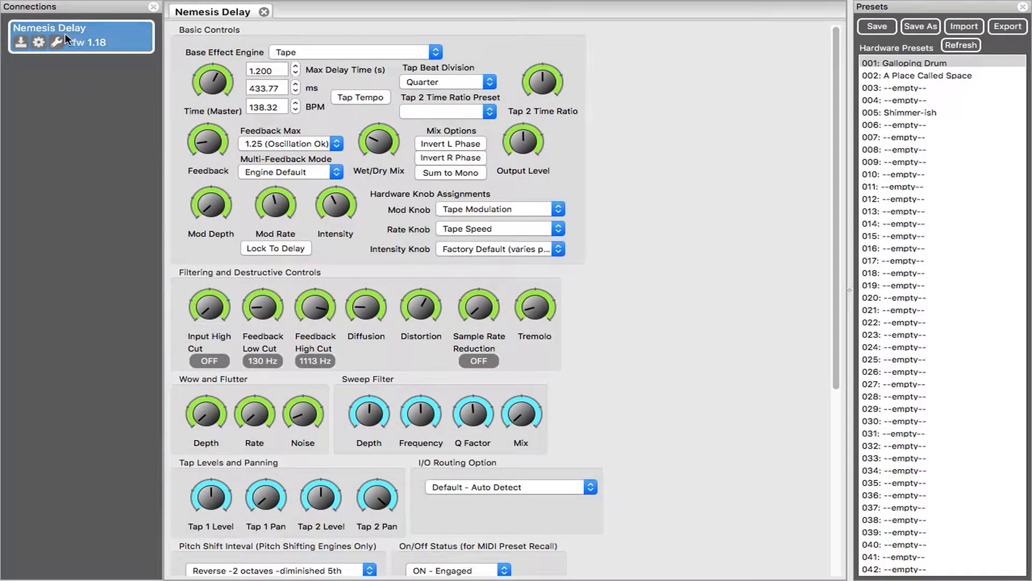
pyautogui.click(20, 43)
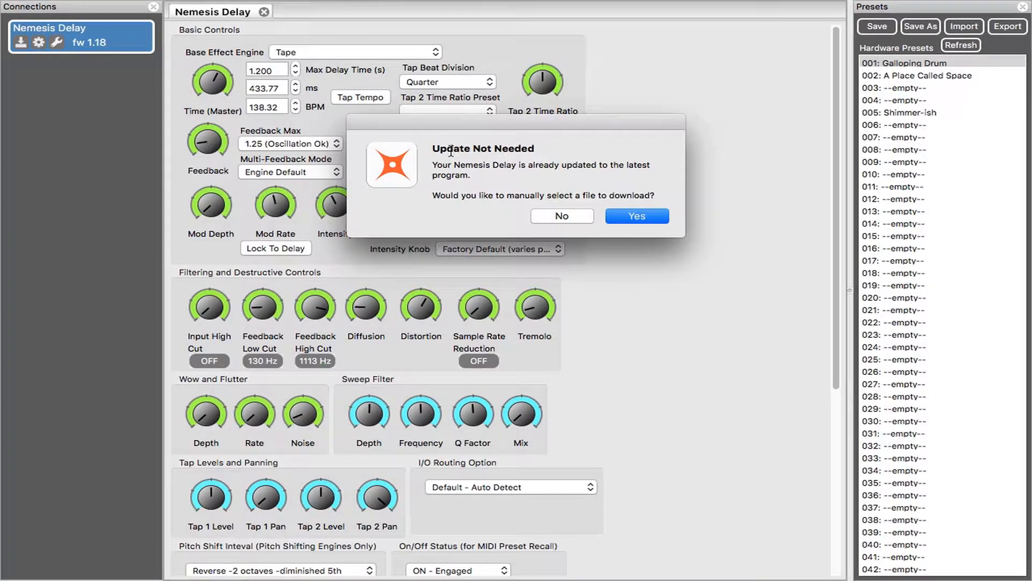
pyautogui.click(560, 216)
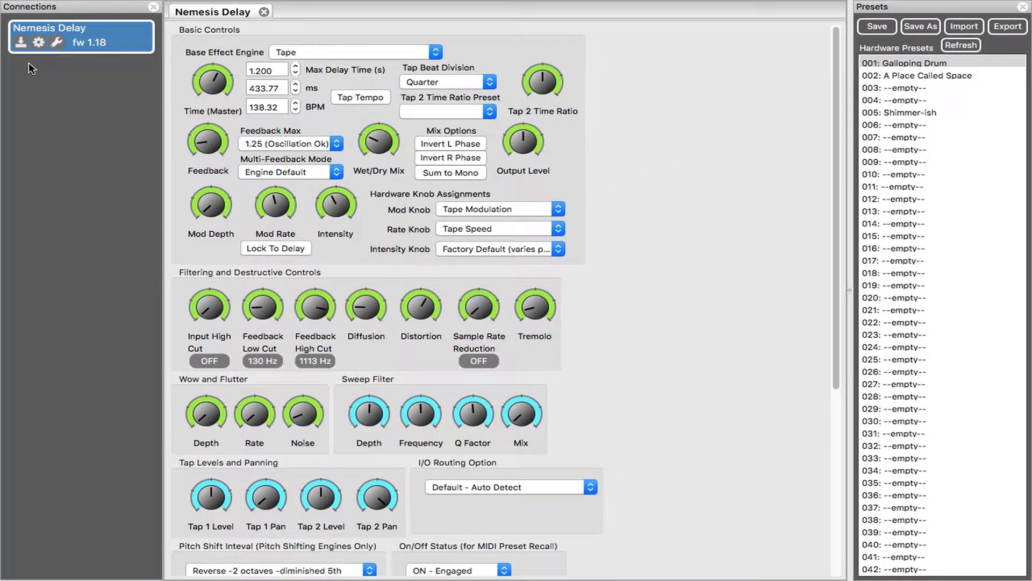
# - Open the Nemesis Delay's hardware options and review the choices for Hardware Bypass Mode and MIDI Channel without changing them
pyautogui.click(39, 43)
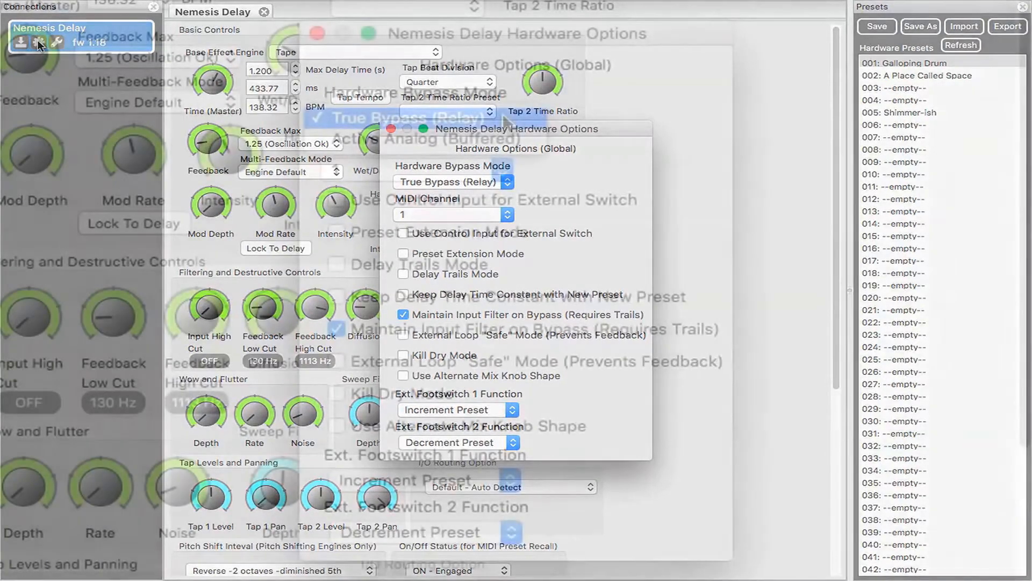
pyautogui.click(507, 182)
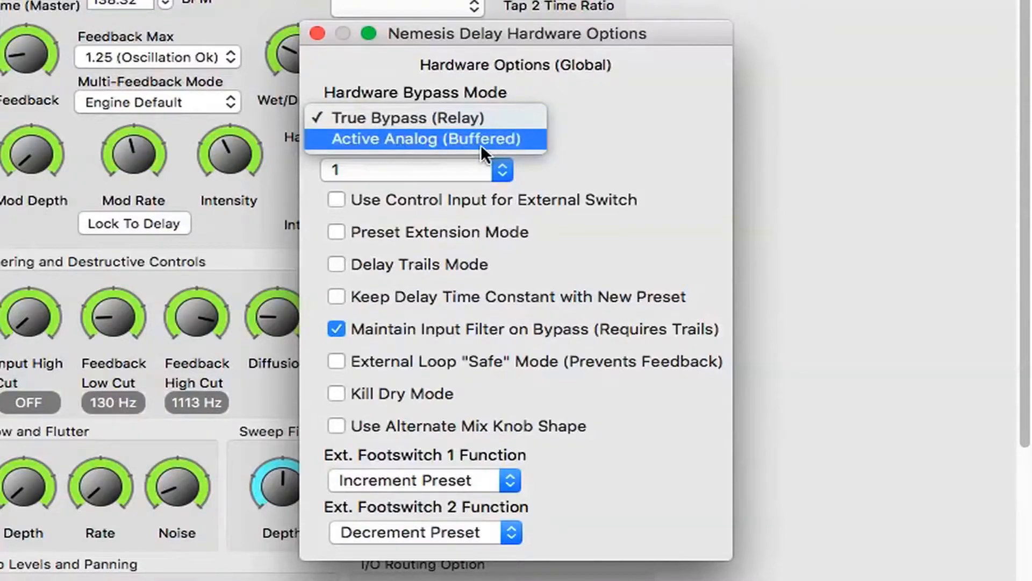
pyautogui.click(634, 120)
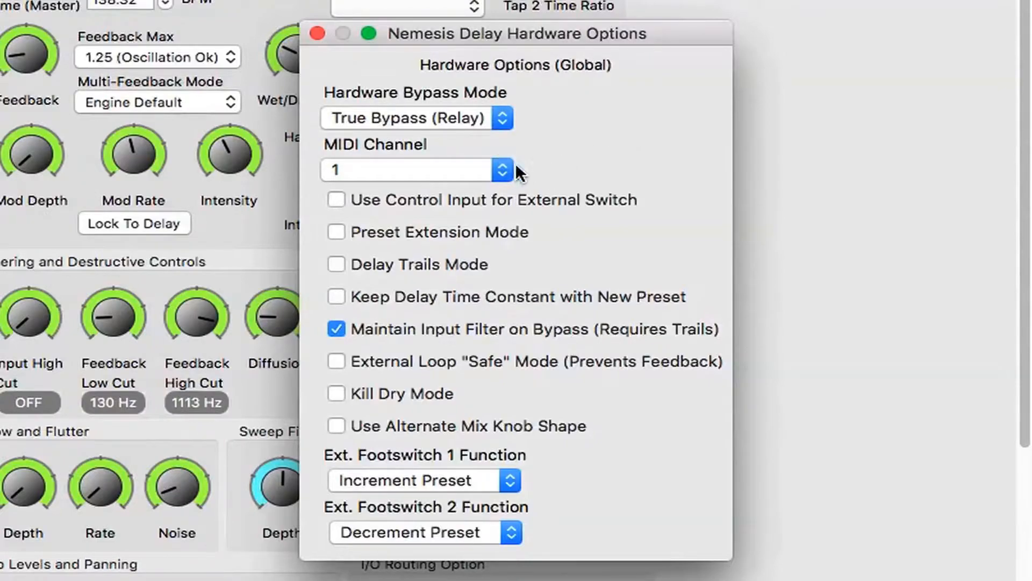
pyautogui.click(501, 172)
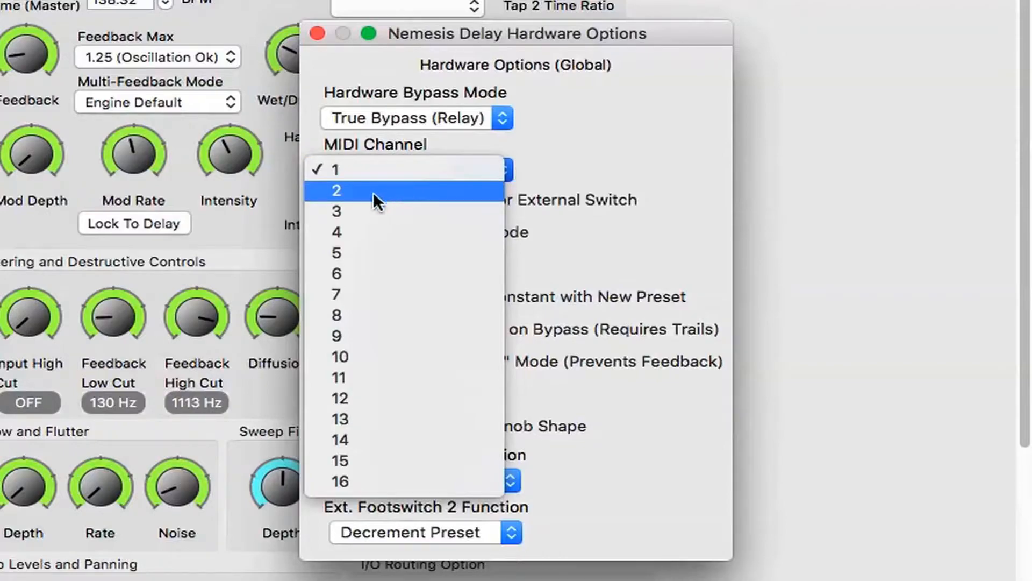
pyautogui.click(598, 157)
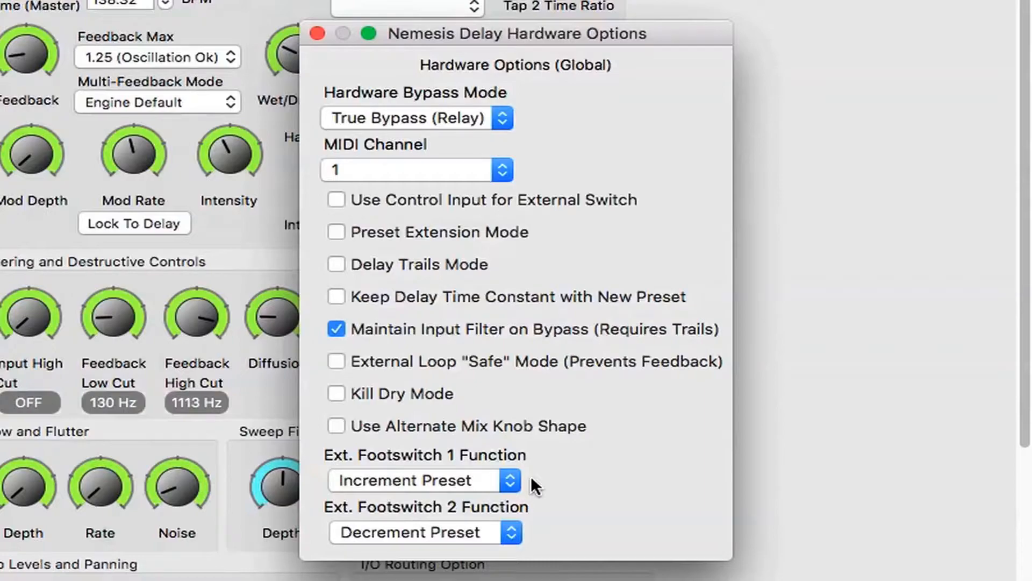
# - Review the function choices for external footswitches 1 and 2, and close the hardware options
pyautogui.click(511, 482)
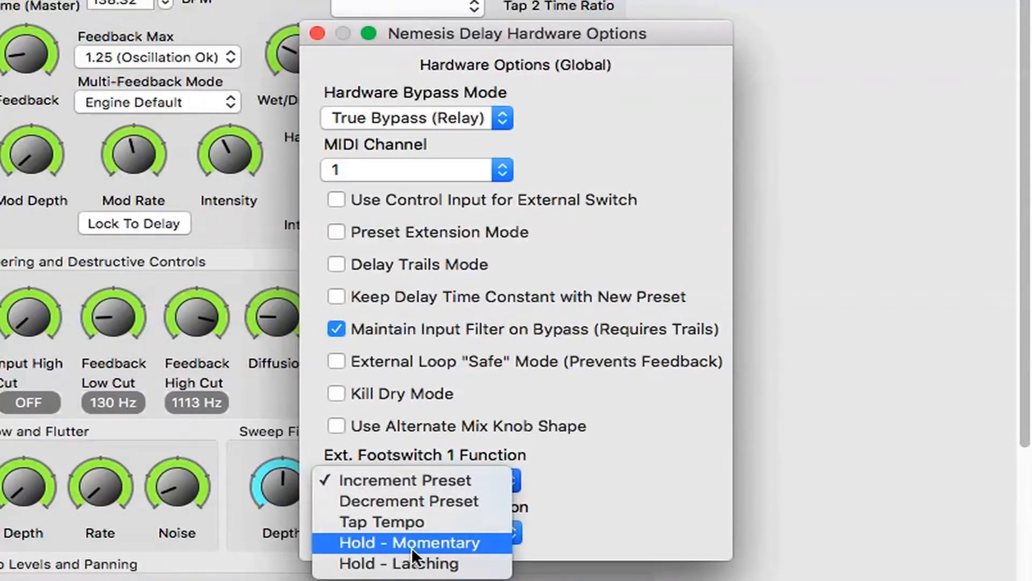
pyautogui.click(598, 501)
pyautogui.click(513, 528)
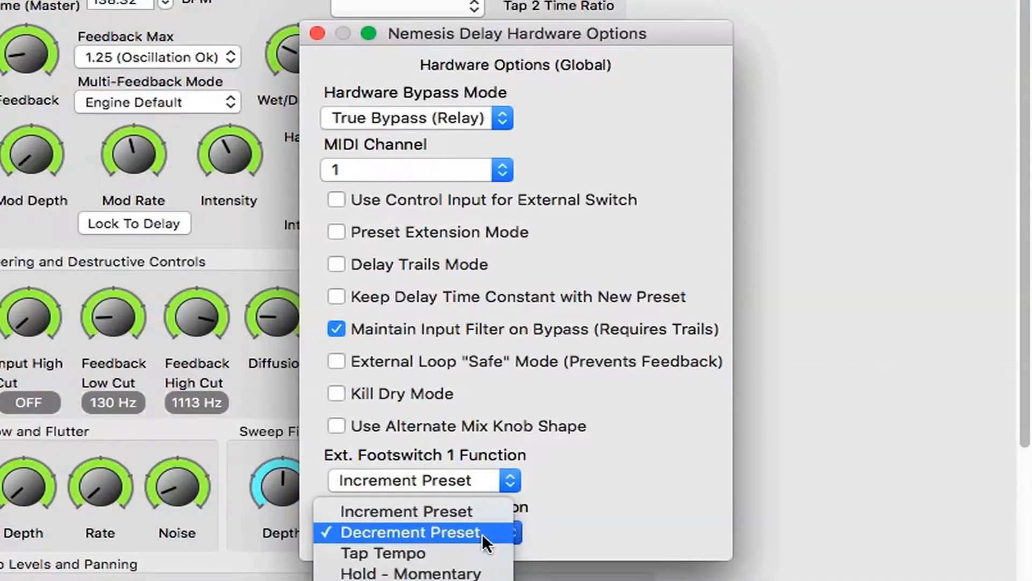
pyautogui.click(583, 524)
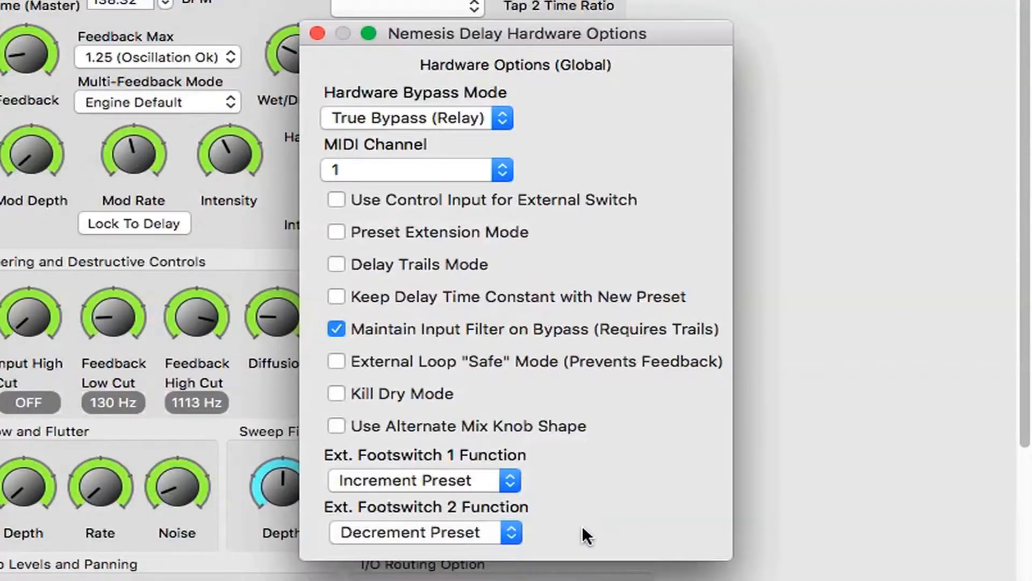
pyautogui.click(315, 34)
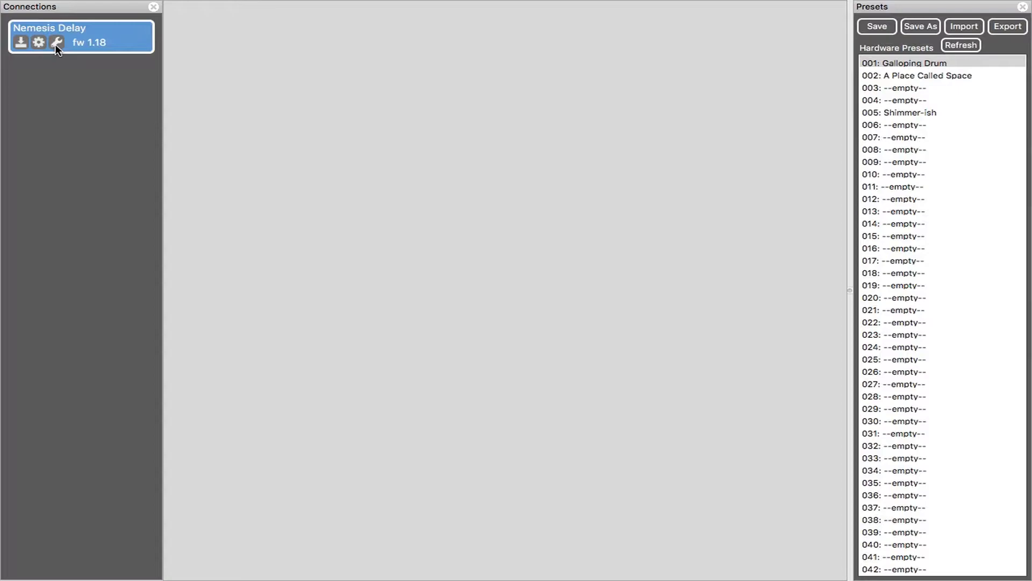
# - Open the Nemesis Delay sound editor, widen the presets area and look over the controls down to External Control Options
pyautogui.click(56, 43)
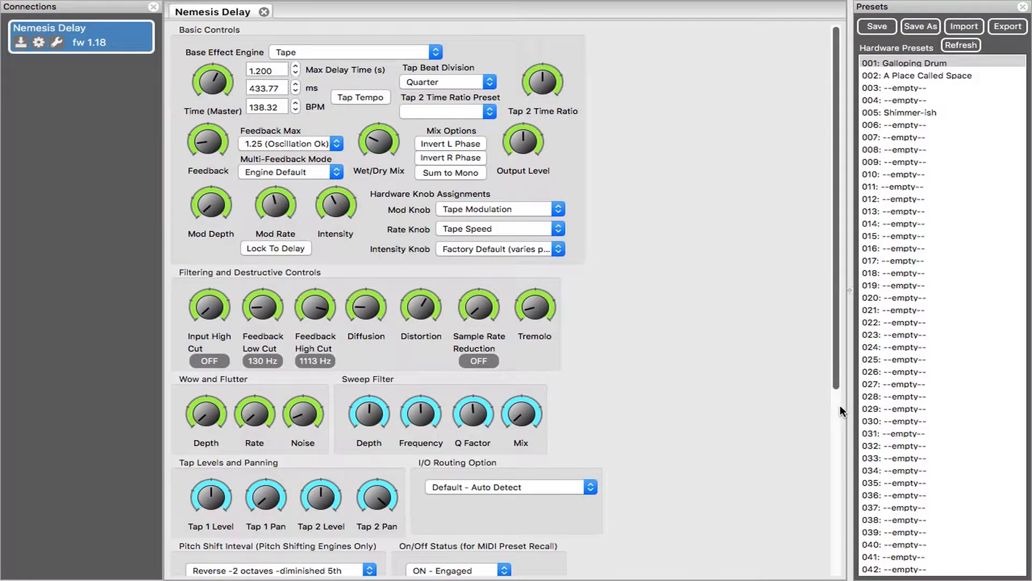
pyautogui.moveTo(850, 411); pyautogui.dragTo(725, 410)
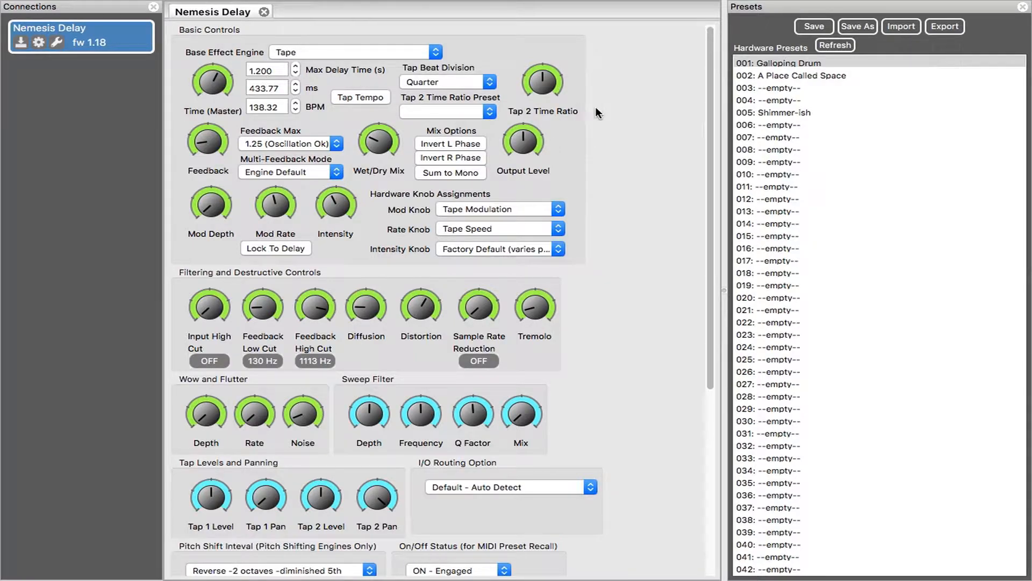
pyautogui.scroll(-5, 623, 183)
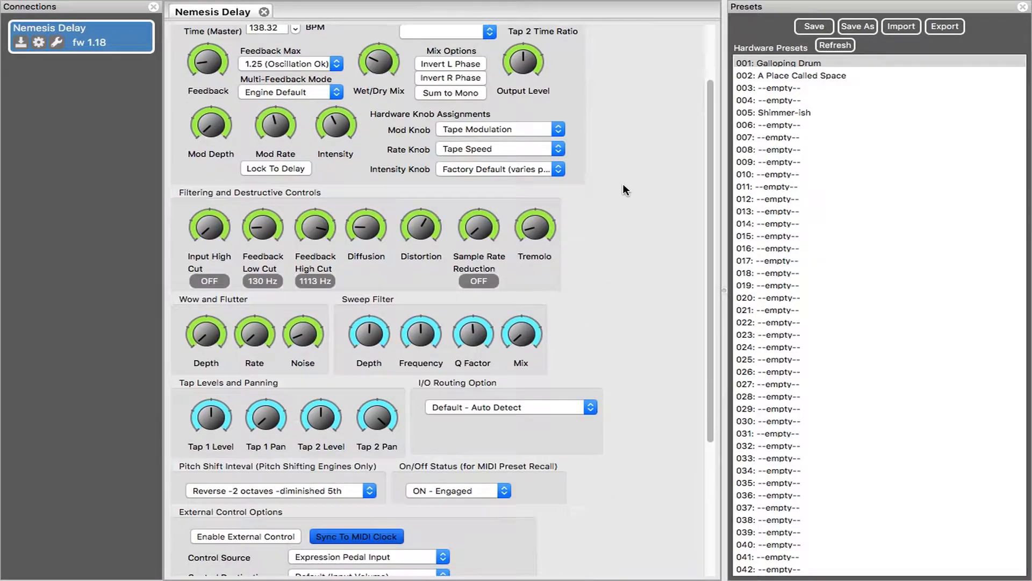
pyautogui.scroll(-3, 623, 183)
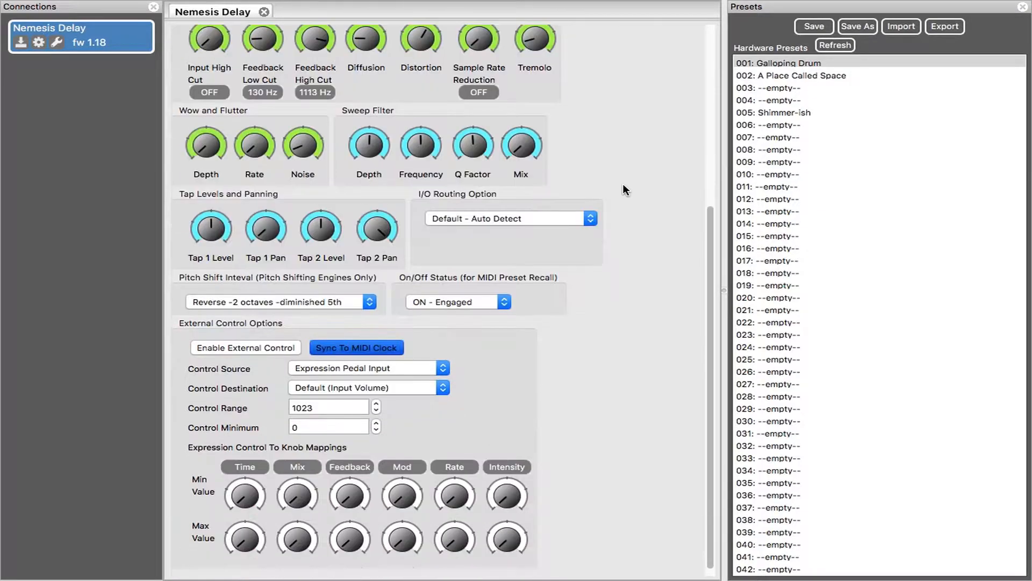
# - Review the available Base Effect Engine types and keep Tape as the engine
pyautogui.scroll(8, 624, 189)
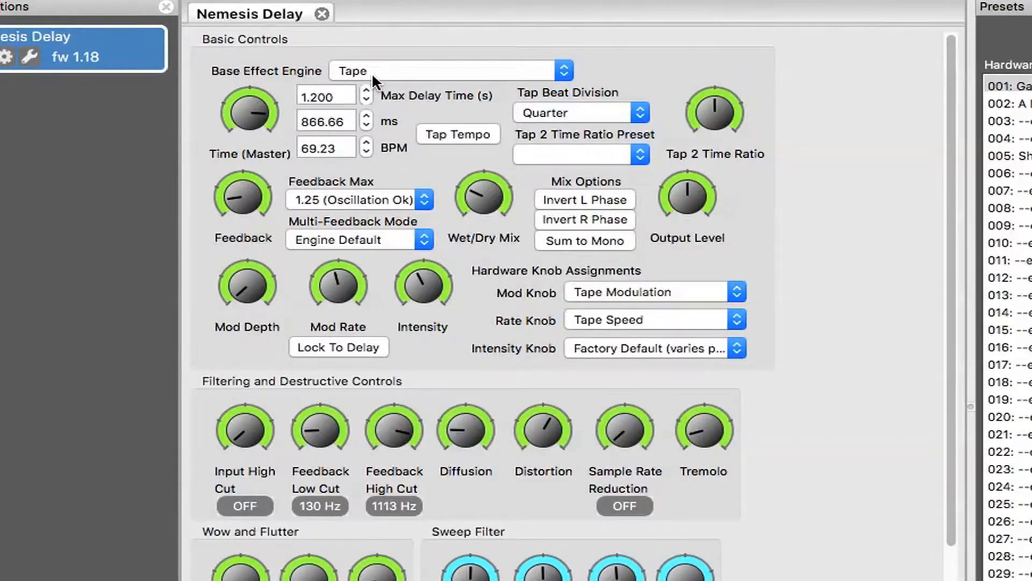
pyautogui.click(567, 70)
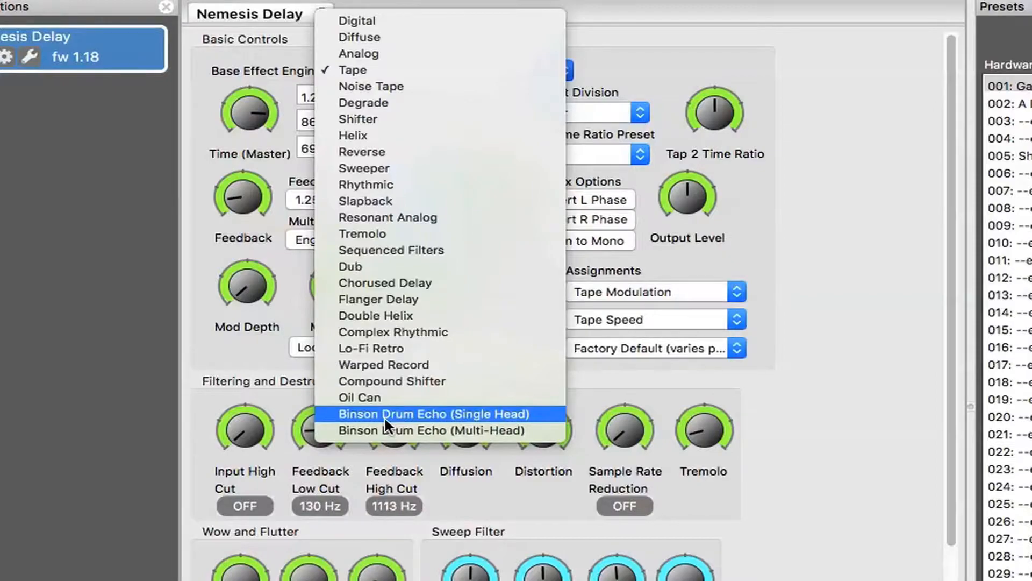
pyautogui.click(422, 69)
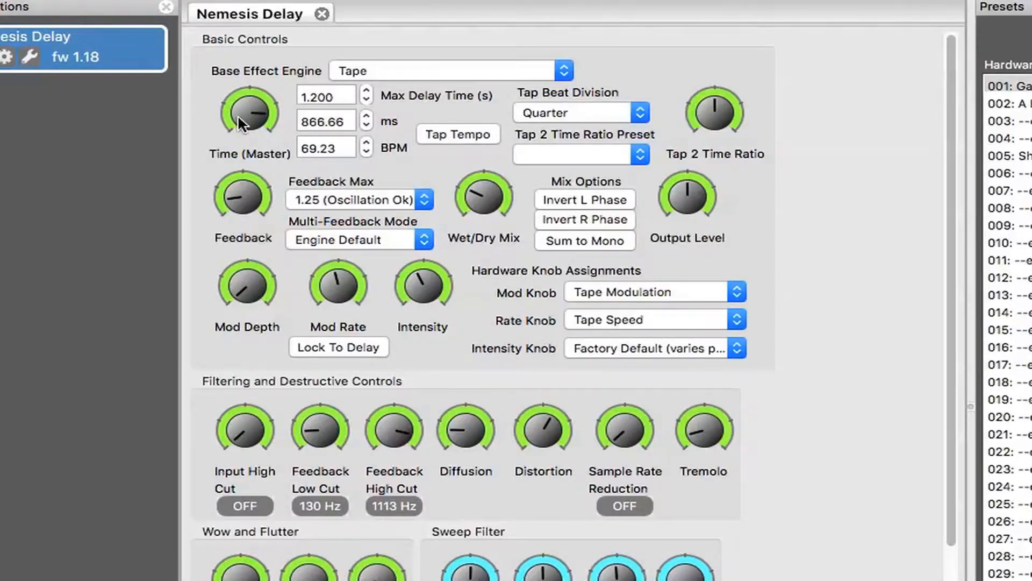
# - Try different master delay times between about 80 ms and 939 ms, ending at about 655 ms
pyautogui.moveTo(239, 98); pyautogui.dragTo(271, 286)
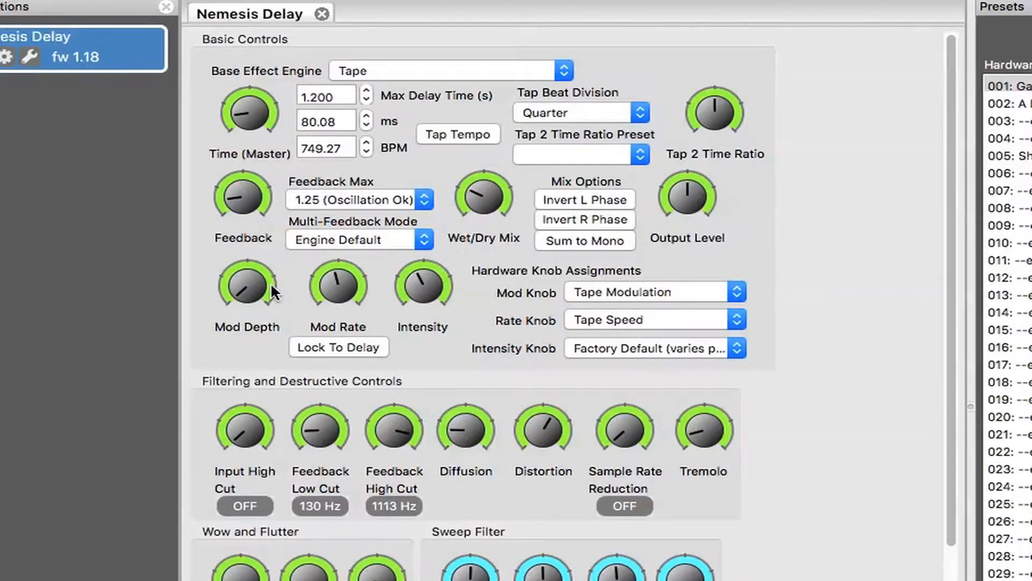
pyautogui.moveTo(237, 124); pyautogui.dragTo(218, 2)
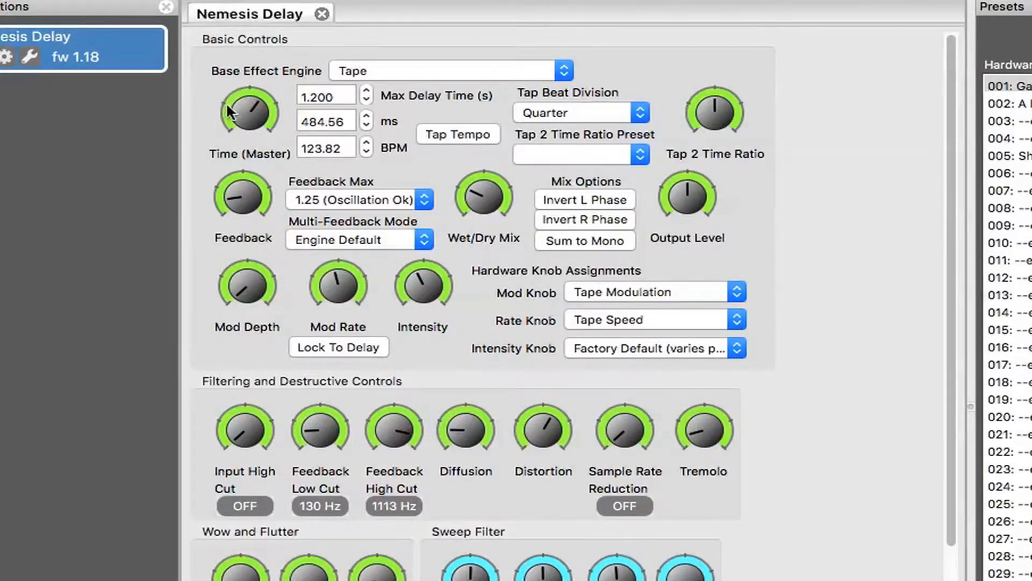
pyautogui.moveTo(241, 117); pyautogui.dragTo(234, 49)
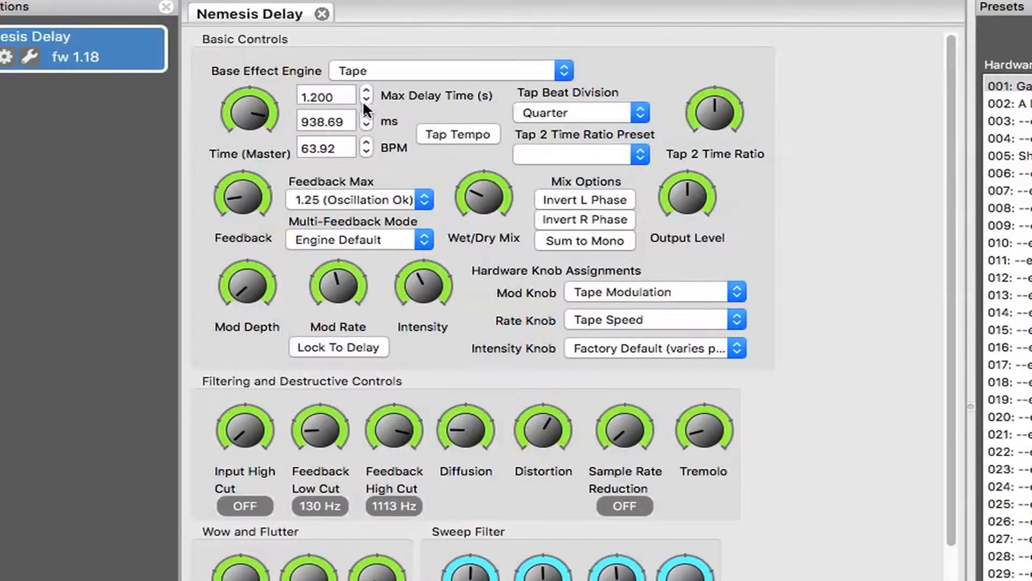
pyautogui.moveTo(261, 109); pyautogui.dragTo(253, 151)
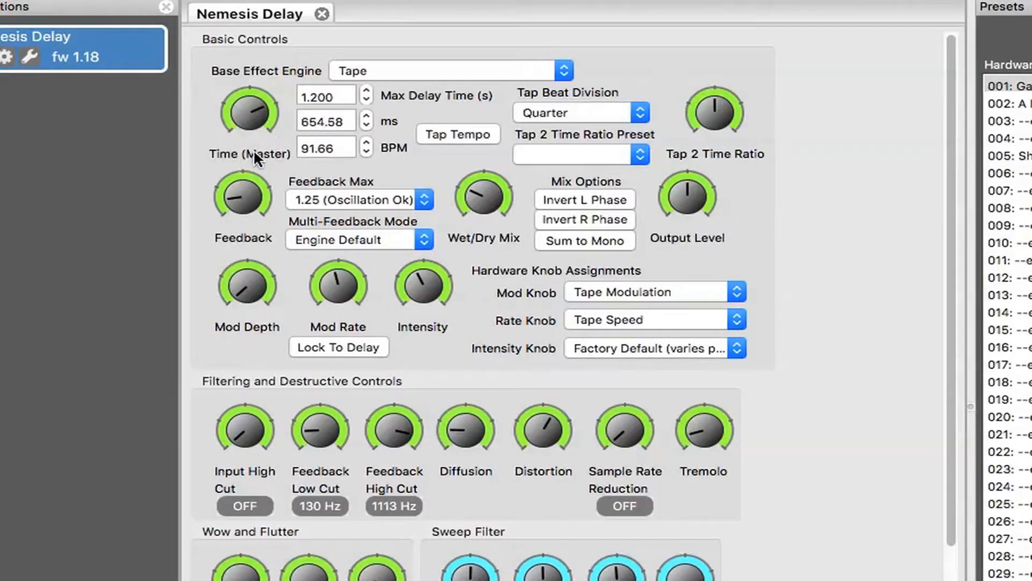
# - Set the delay tempo to 100 BPM
pyautogui.doubleClick(343, 123)
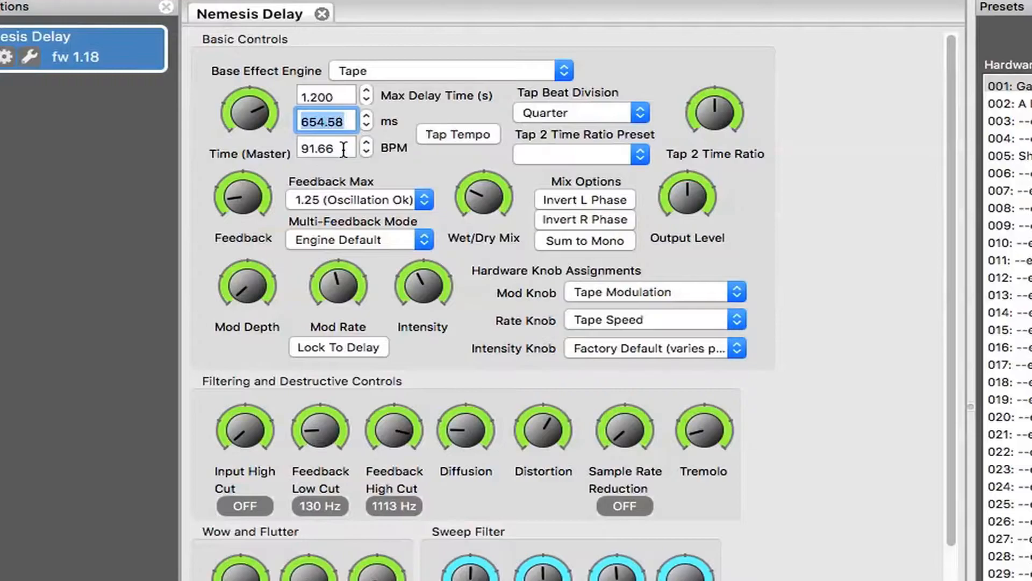
pyautogui.click(344, 149)
pyautogui.moveTo(343, 149); pyautogui.dragTo(272, 152)
pyautogui.write('100')
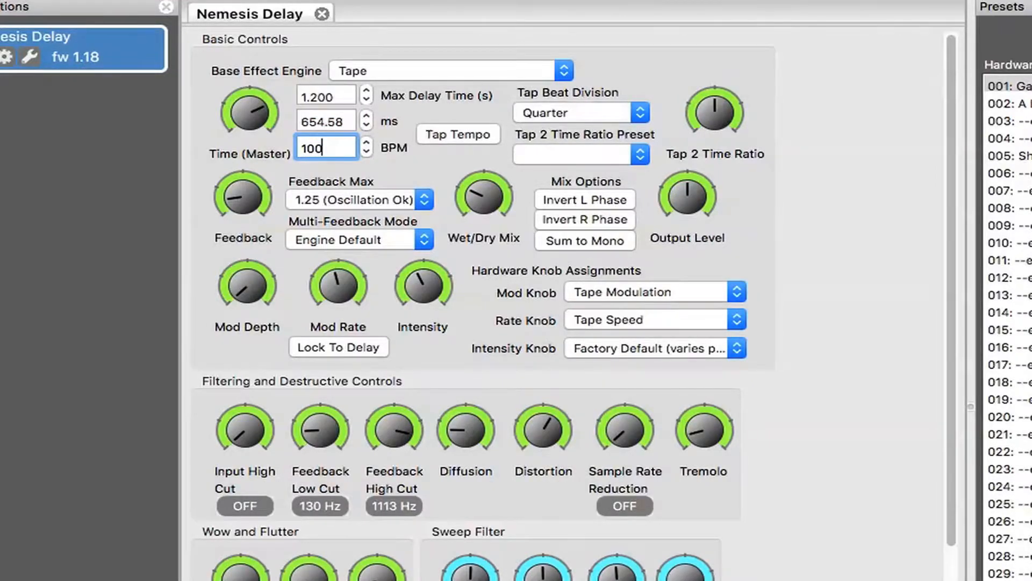
pyautogui.press('Return')
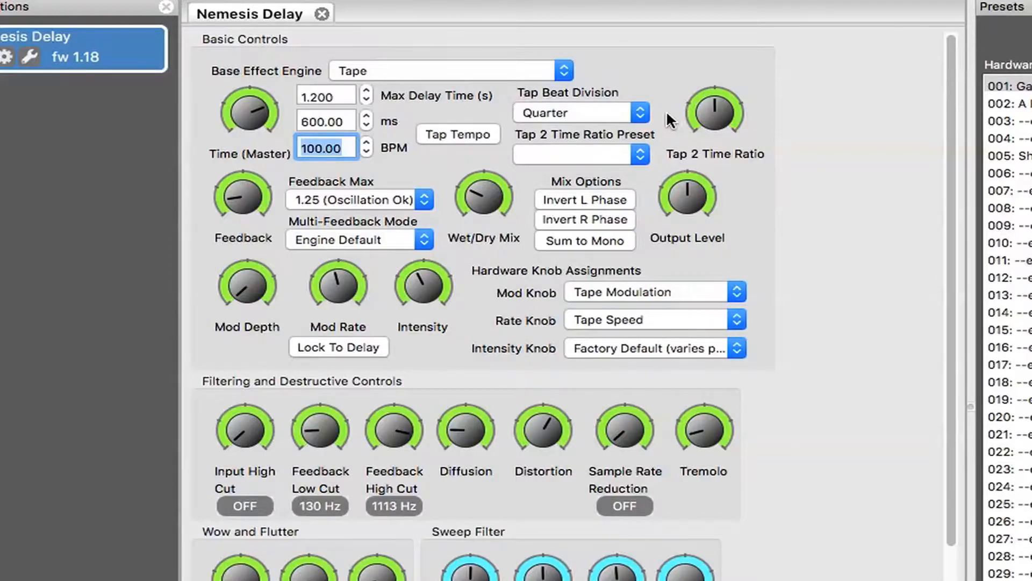
# - Set the Tap 2 Time Ratio to 1/2 (Ping-Pong), try the 3/4 ratio preset and return to 1/2 (Ping-Pong)
pyautogui.click(705, 114)
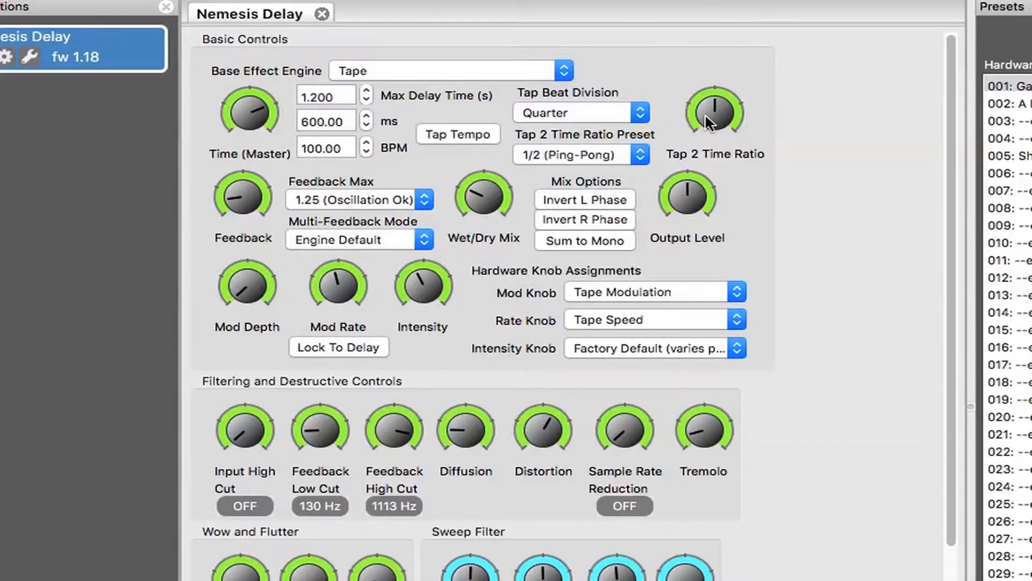
pyautogui.click(641, 154)
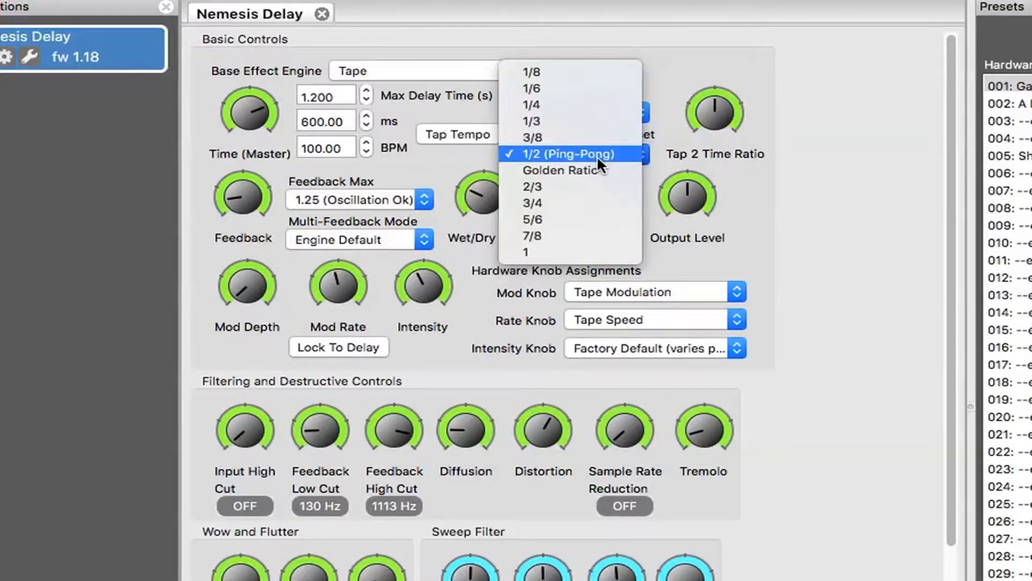
pyautogui.click(537, 201)
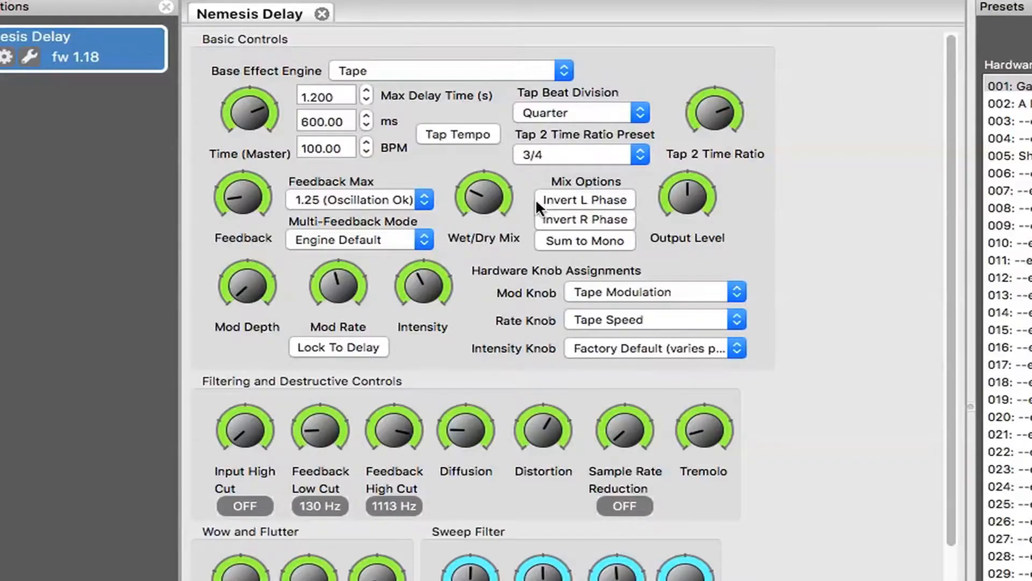
pyautogui.click(641, 154)
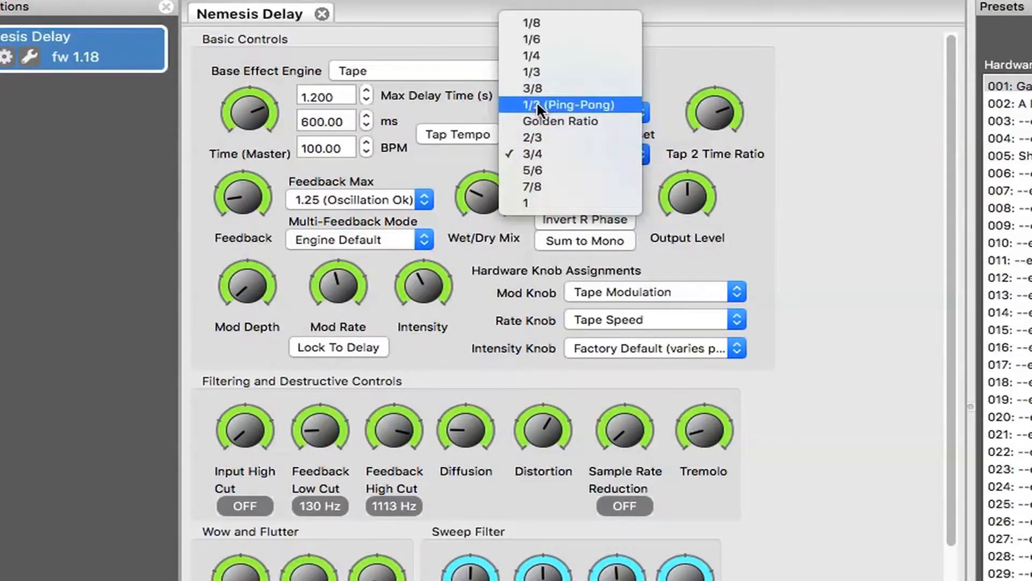
pyautogui.click(537, 104)
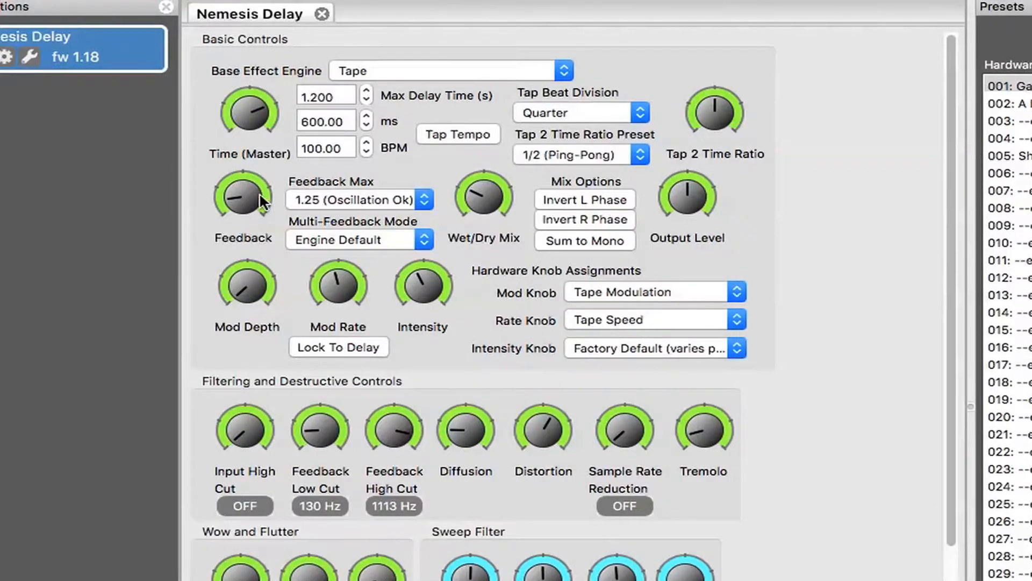
# - Set Feedback Max to 1.0 (Unity) and turn the Feedback amount down to its minimum
pyautogui.click(425, 200)
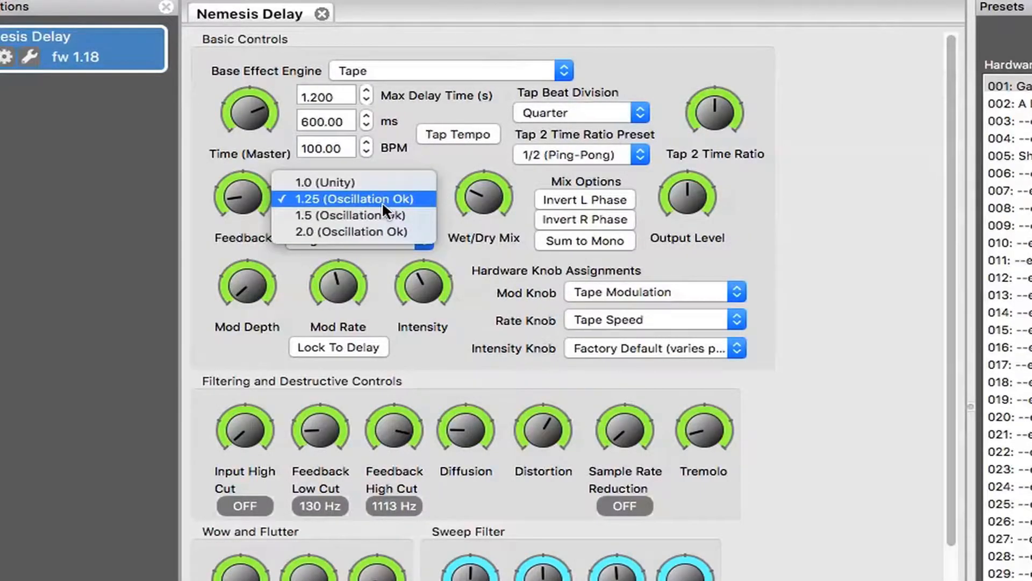
pyautogui.click(319, 183)
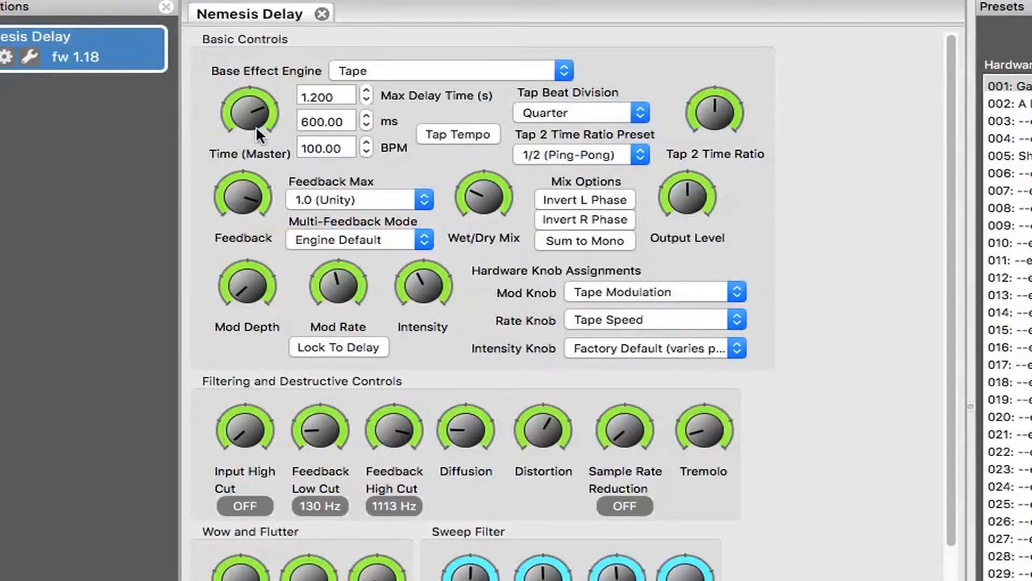
pyautogui.moveTo(237, 189); pyautogui.dragTo(264, 443)
# - Try Feedback Max at 2.0 (Oscillation Ok) with different Feedback amounts, then return to 1.0 (Unity) with minimum Feedback
pyautogui.click(425, 202)
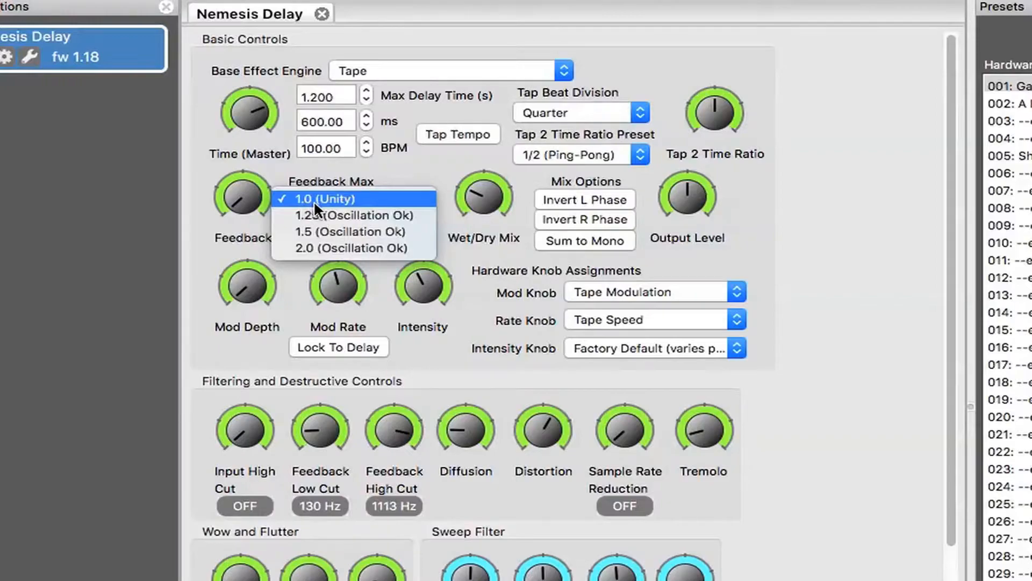
pyautogui.click(343, 248)
pyautogui.moveTo(238, 203); pyautogui.dragTo(237, 207)
pyautogui.moveTo(166, 34); pyautogui.dragTo(161, 3)
pyautogui.moveTo(240, 204); pyautogui.dragTo(226, 146)
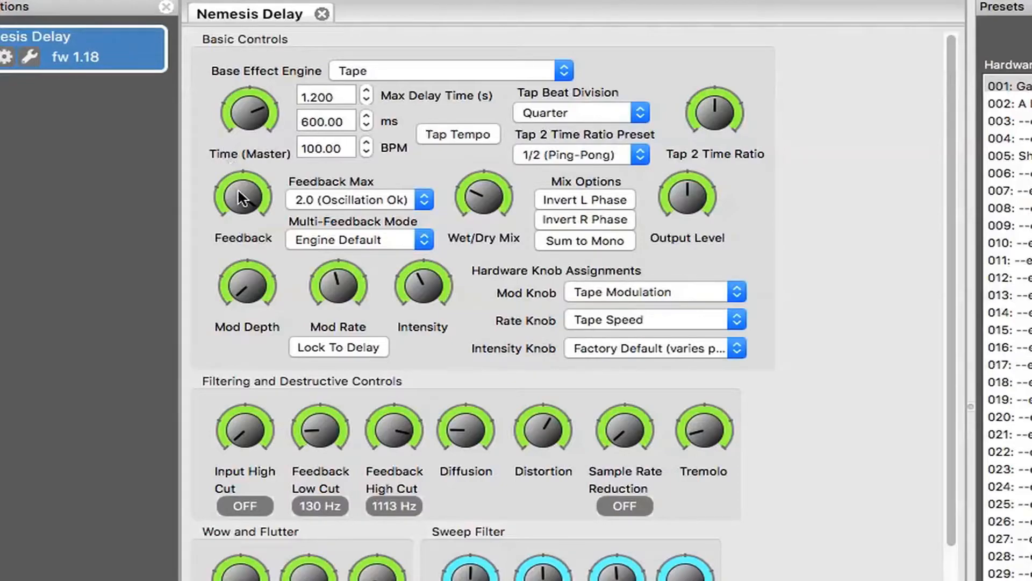
pyautogui.moveTo(238, 192); pyautogui.dragTo(178, 525)
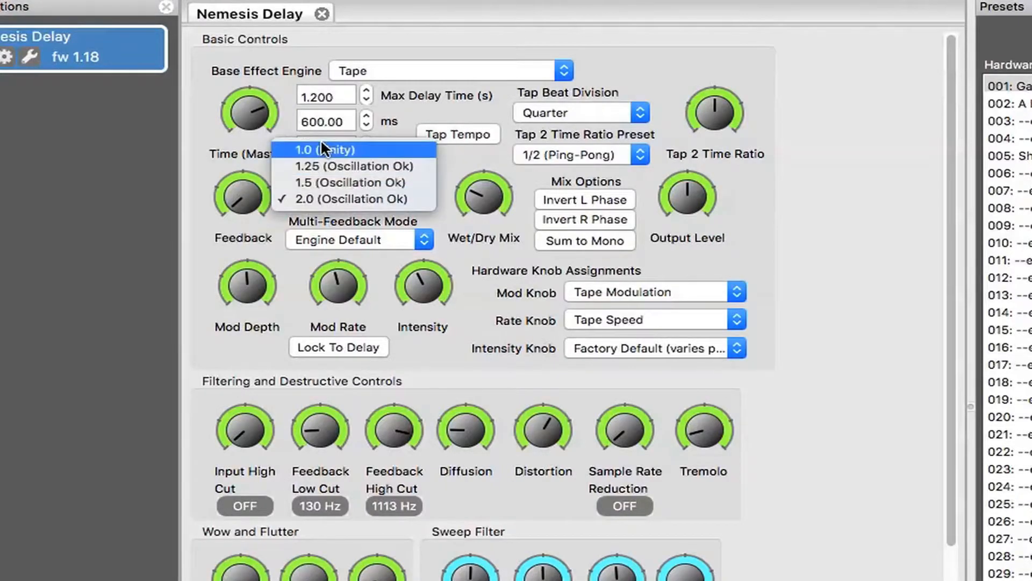
pyautogui.click(322, 143)
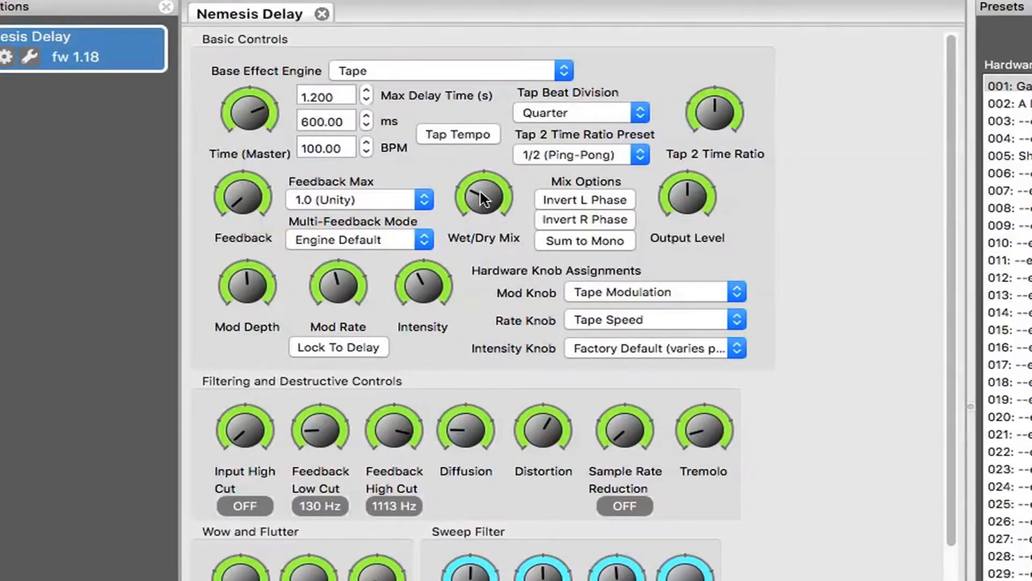
# - Raise the Feedback to a low amount and try the Wet/Dry Mix up to fully wet, ending somewhat below the midpoint
pyautogui.moveTo(477, 187); pyautogui.dragTo(472, 287)
pyautogui.moveTo(473, 204)
pyautogui.mouseDown()
pyautogui.moveTo(445, 261)
pyautogui.moveTo(466, 207)
pyautogui.mouseUp()
pyautogui.moveTo(236, 205); pyautogui.dragTo(228, 134)
pyautogui.click(469, 199)
pyautogui.moveTo(456, 146); pyautogui.dragTo(453, 113)
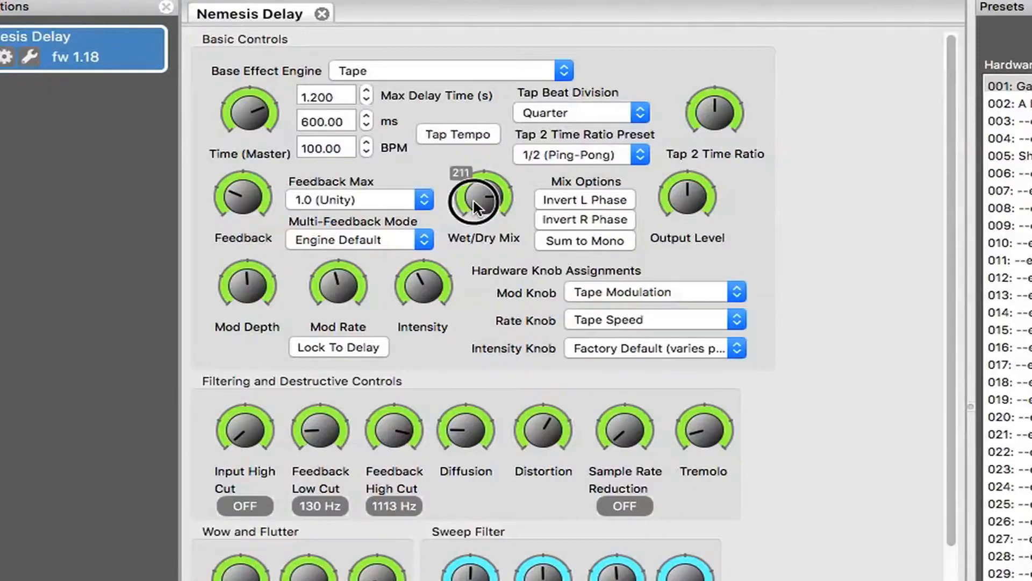
pyautogui.moveTo(472, 198); pyautogui.dragTo(459, 124)
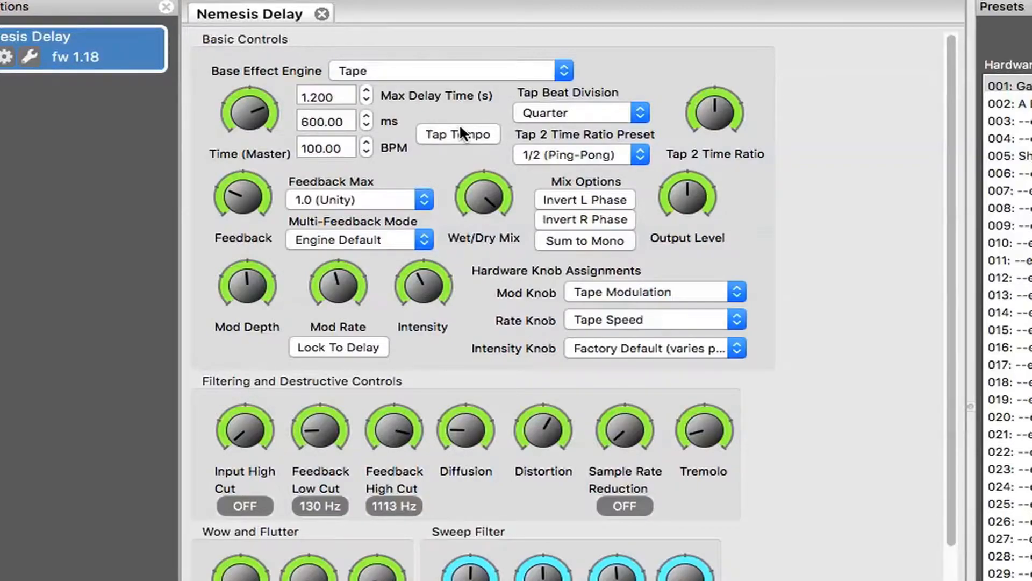
pyautogui.moveTo(469, 186); pyautogui.dragTo(501, 362)
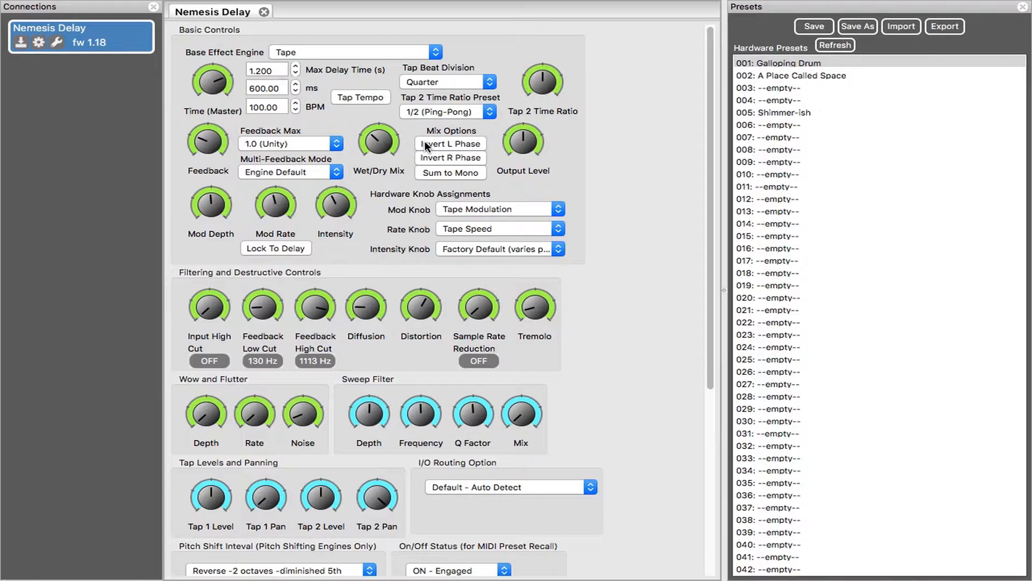
# - Open the Nemesis Delay hardware options, review the global settings and close them
pyautogui.click(40, 44)
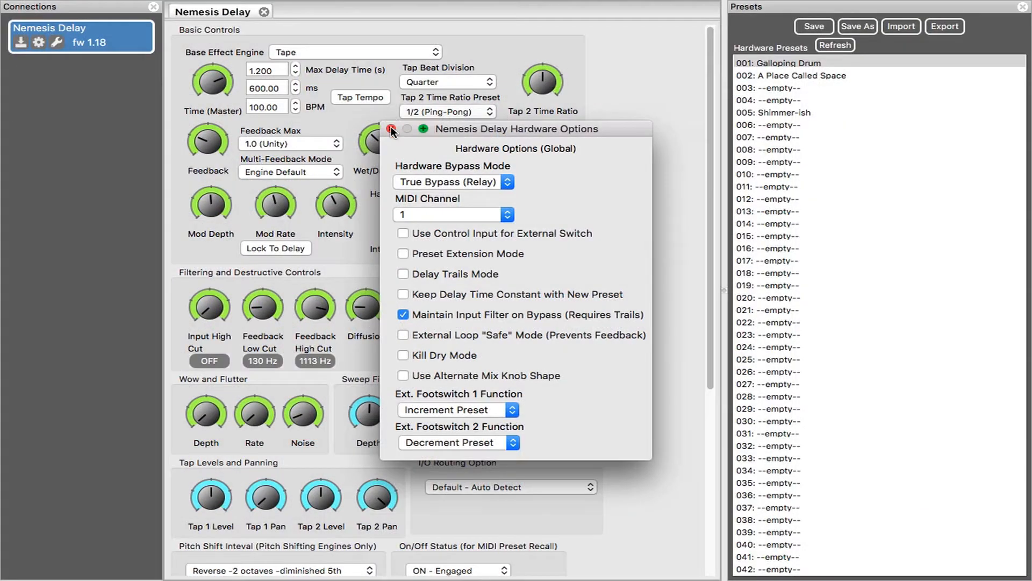
pyautogui.click(341, 65)
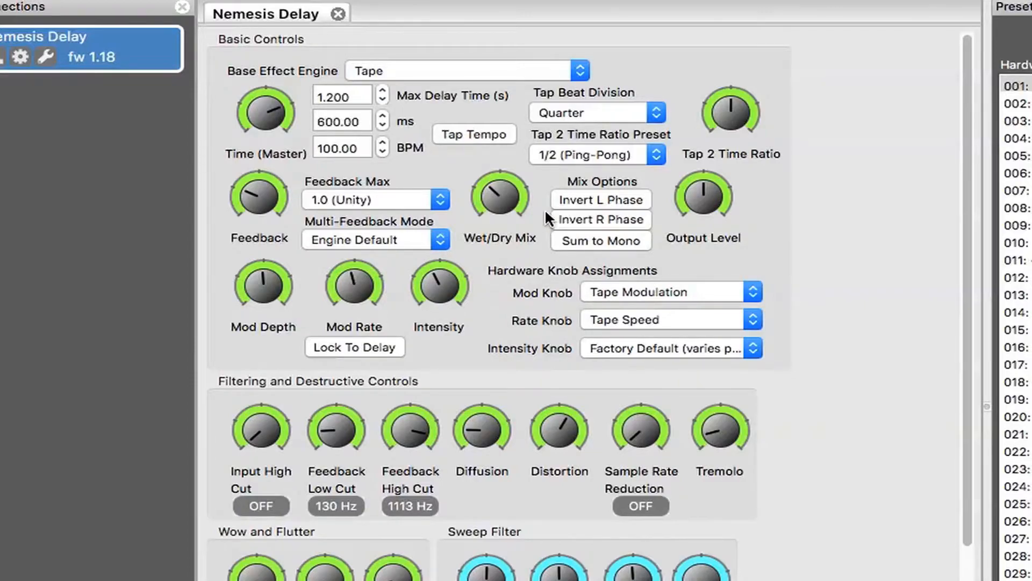
# - Try the Invert L Phase, Invert R Phase and Sum to Mono mix options, switching each back off
pyautogui.click(614, 202)
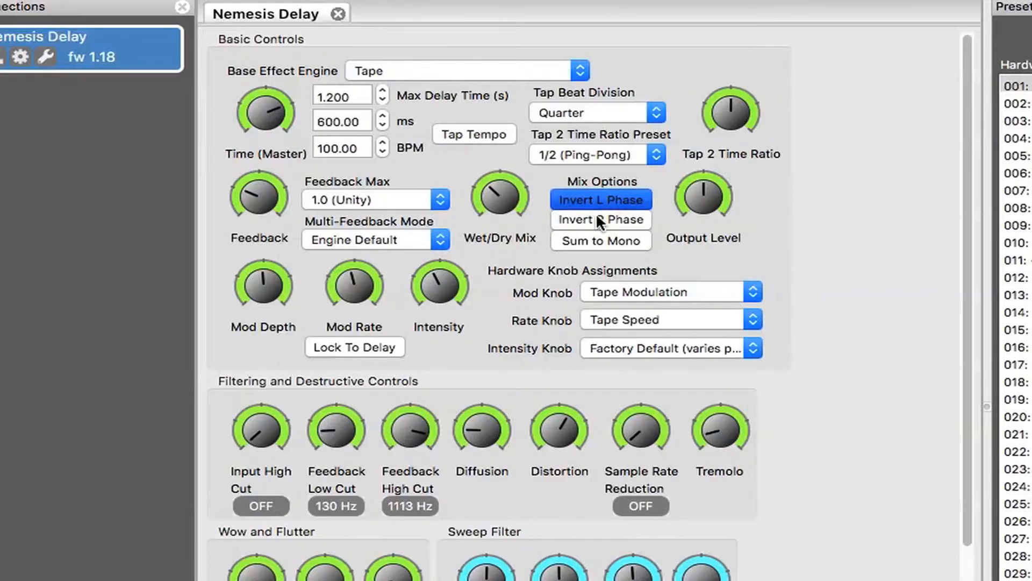
pyautogui.click(599, 221)
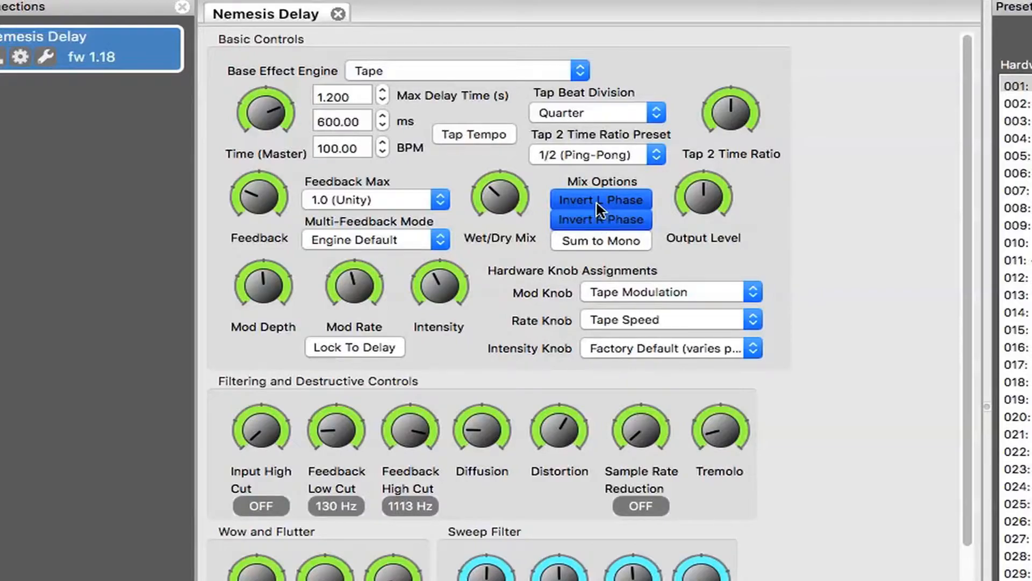
pyautogui.click(596, 204)
pyautogui.click(593, 213)
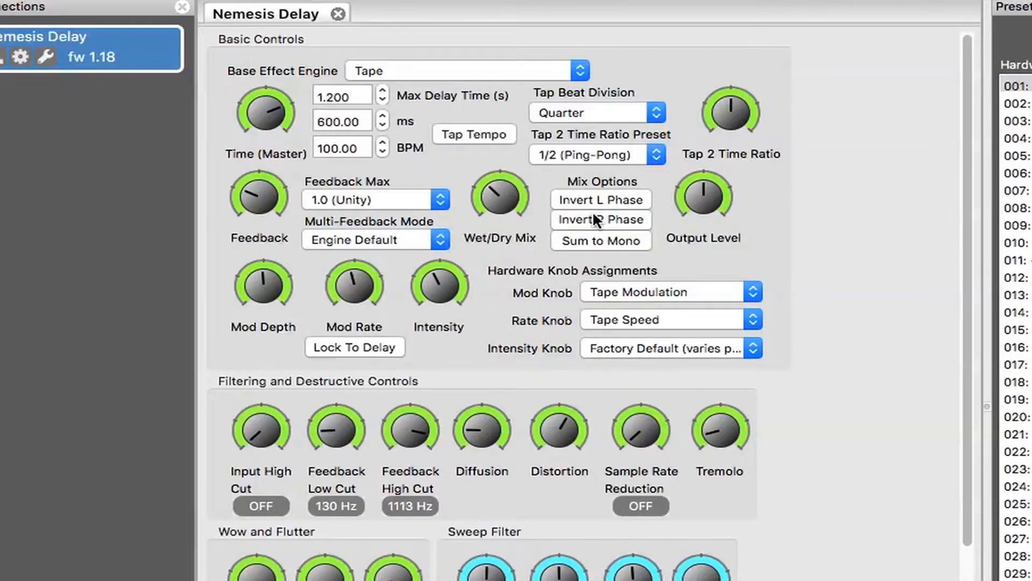
pyautogui.click(597, 247)
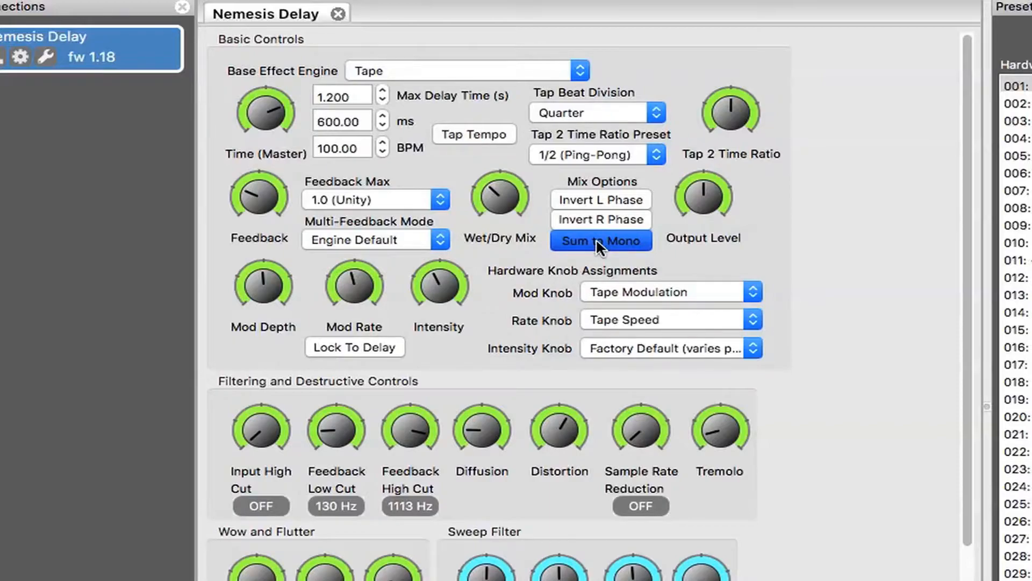
pyautogui.click(597, 243)
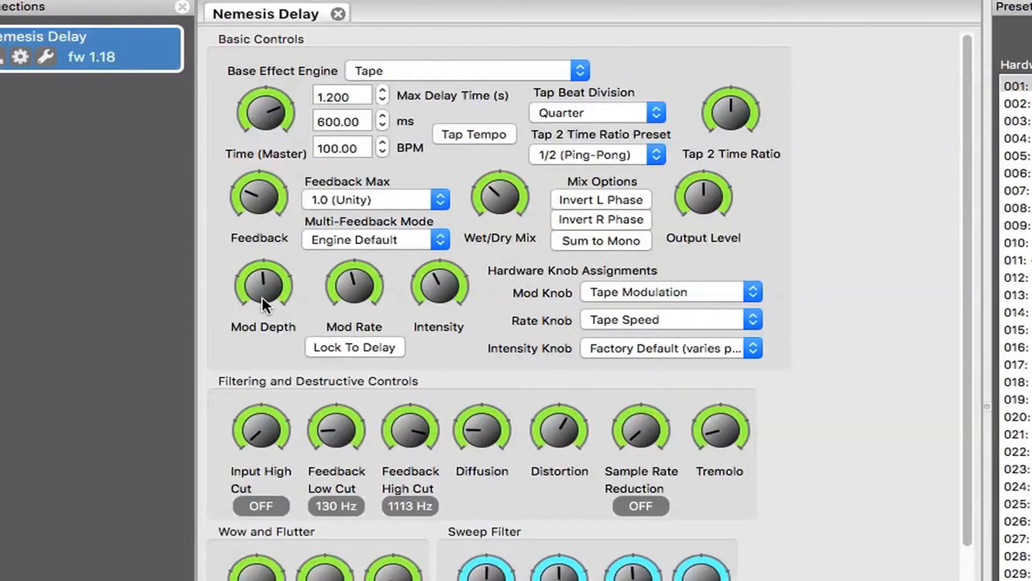
# - Adjust the modulation controls, ending with Mod Depth and Mod Rate below the midpoint and Intensity at about the middle
pyautogui.moveTo(250, 288)
pyautogui.mouseDown()
pyautogui.moveTo(248, 371)
pyautogui.moveTo(244, 305)
pyautogui.mouseUp()
pyautogui.moveTo(259, 285); pyautogui.dragTo(251, 212)
pyautogui.moveTo(342, 296); pyautogui.dragTo(342, 296)
pyautogui.moveTo(351, 276); pyautogui.dragTo(330, 393)
pyautogui.moveTo(431, 286); pyautogui.dragTo(424, 363)
pyautogui.moveTo(436, 289); pyautogui.dragTo(406, 231)
pyautogui.moveTo(381, 24); pyautogui.dragTo(413, 257)
# - Review the hardware assignment options for the Mod Knob and Intensity Knob, keeping Tape Modulation and Factory Default
pyautogui.click(750, 299)
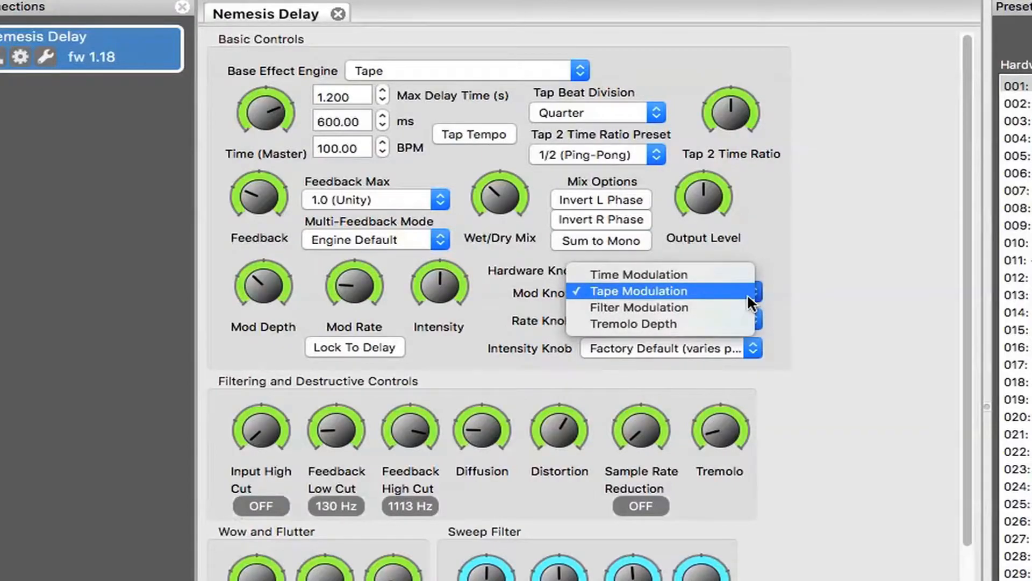
pyautogui.click(750, 298)
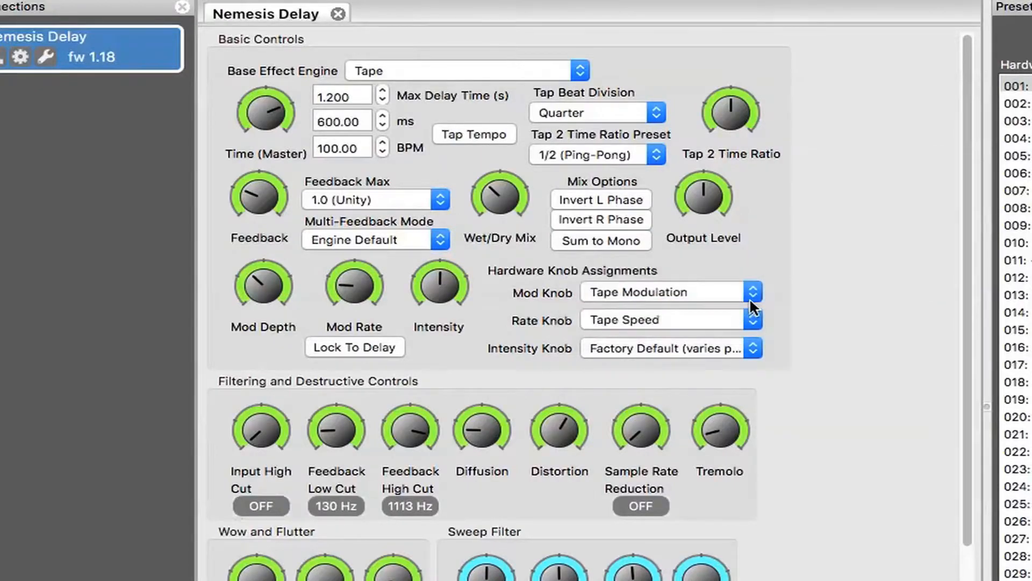
pyautogui.click(750, 298)
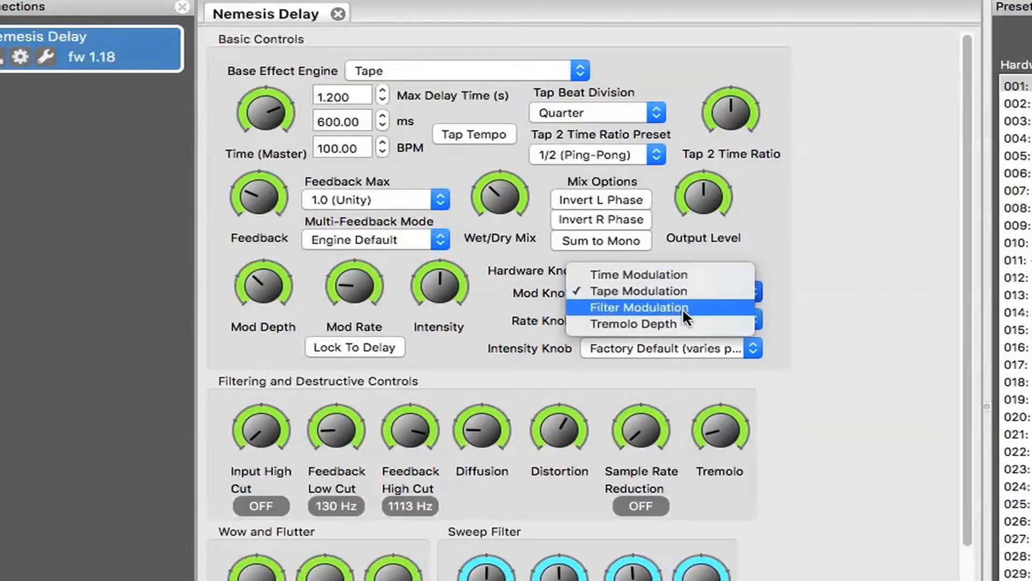
pyautogui.click(827, 300)
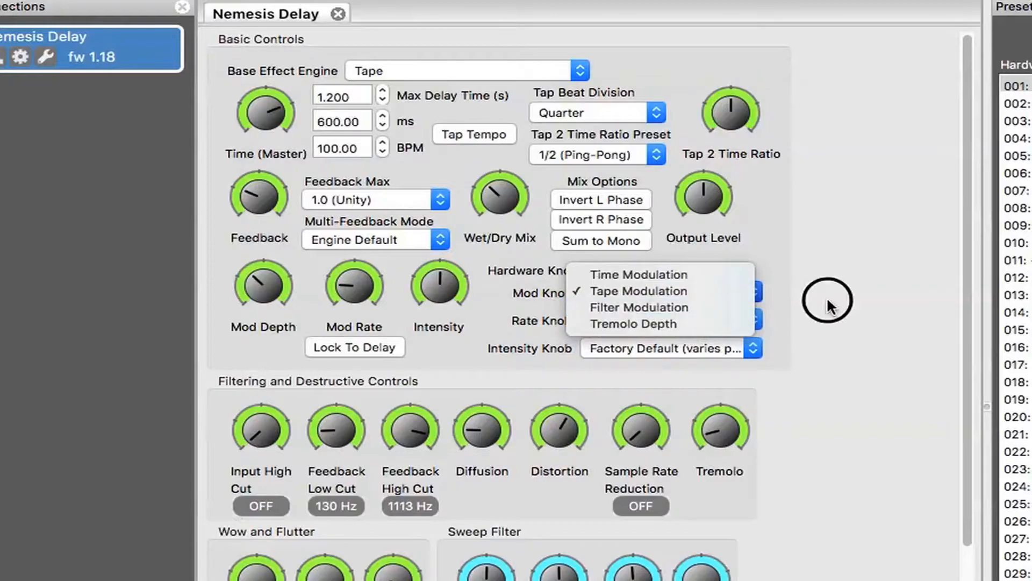
pyautogui.click(752, 348)
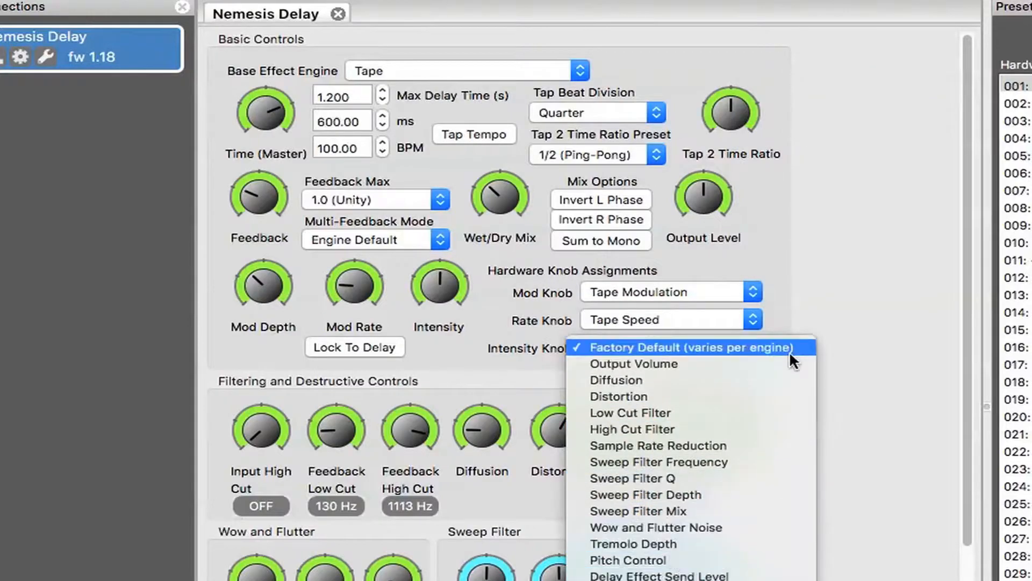
pyautogui.click(843, 336)
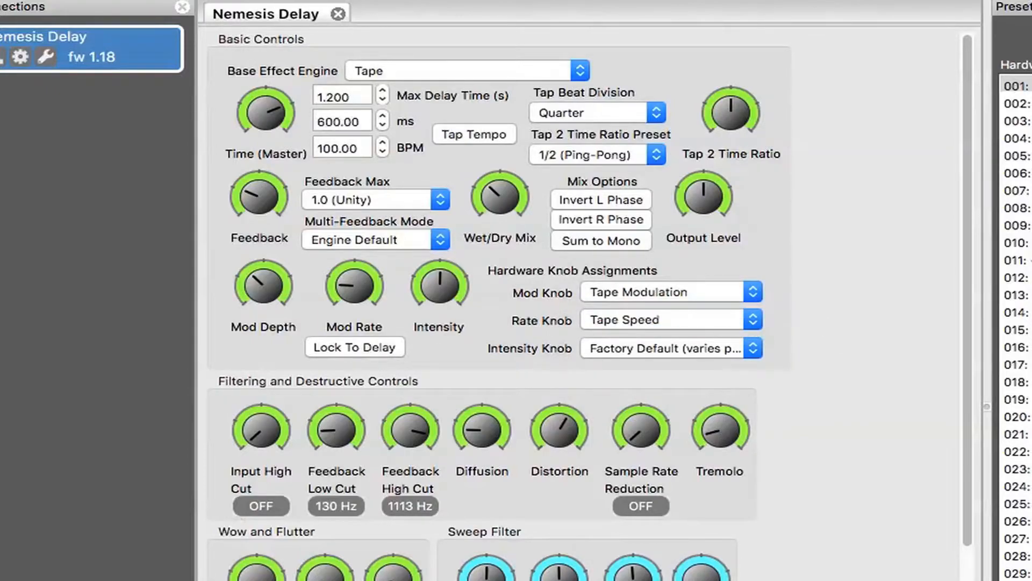
# - Load the Effect Selector Sweeper default preset, lower its Mod Rate slightly and try Lock To Delay on and off
pyautogui.scroll(-20, 1016, 327)
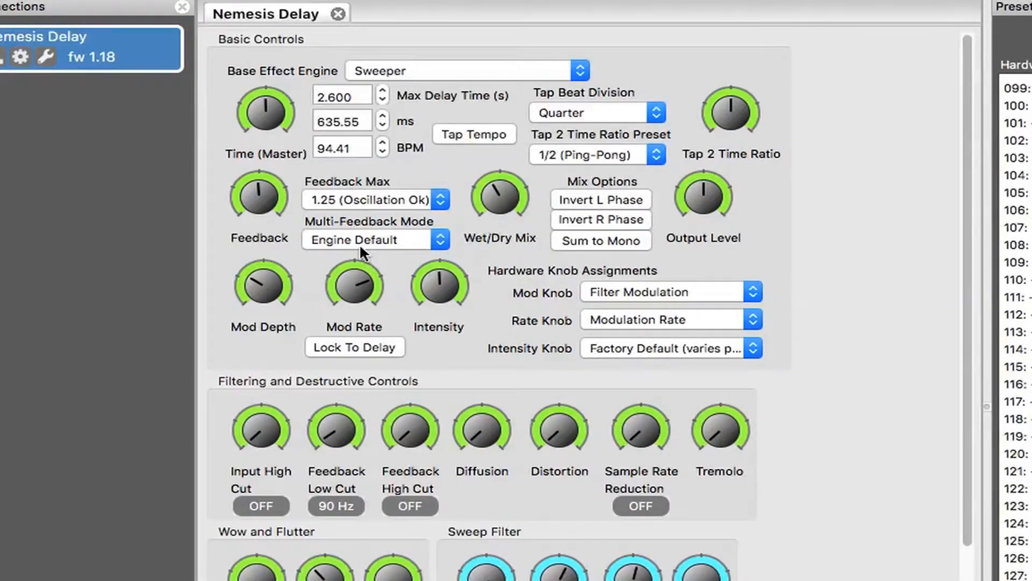
pyautogui.moveTo(366, 294); pyautogui.dragTo(347, 303)
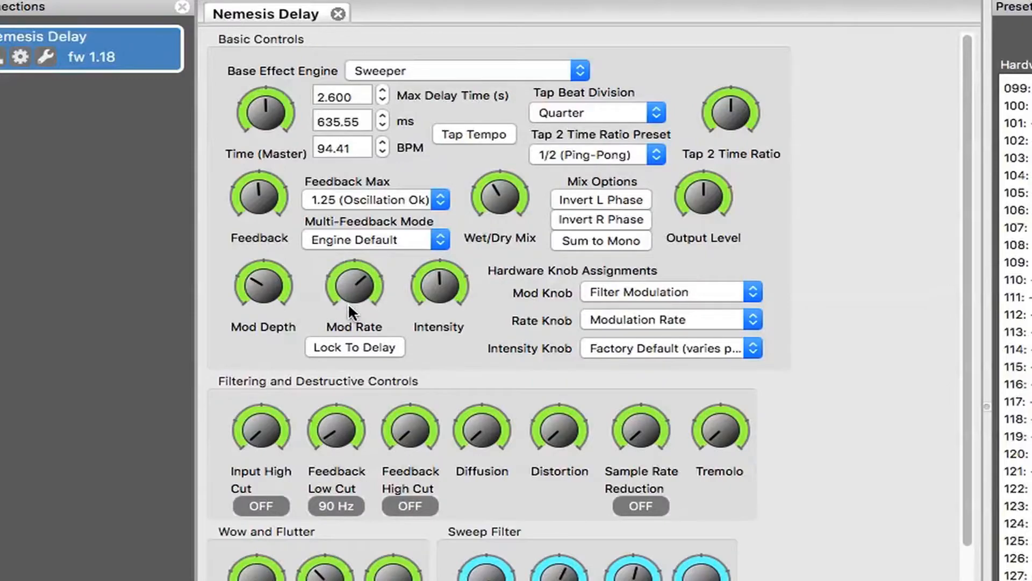
pyautogui.click(358, 348)
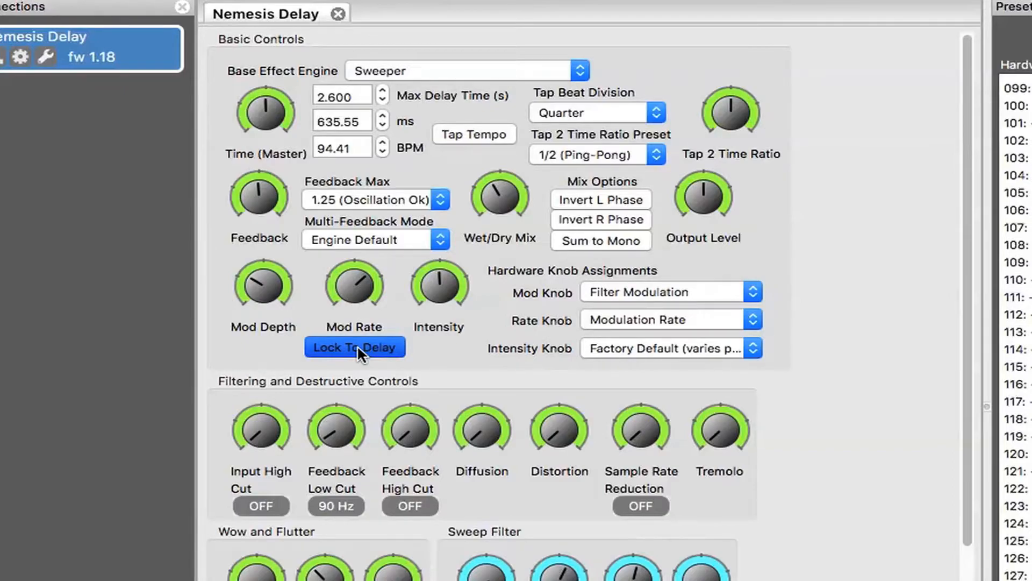
pyautogui.click(357, 347)
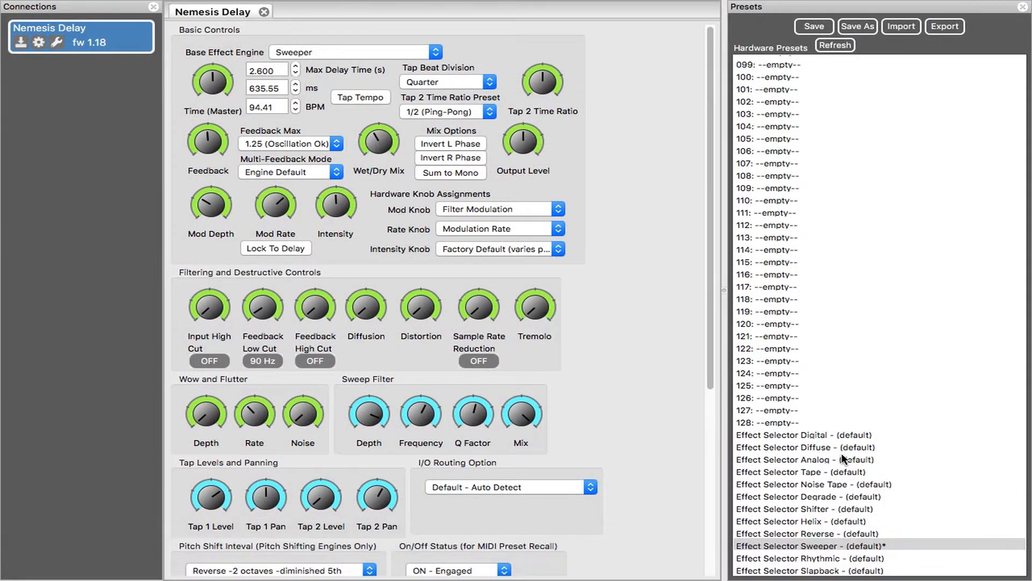
# - Load the Effect Selector Tape default preset and raise its Diffusion to a high amount
pyautogui.click(802, 472)
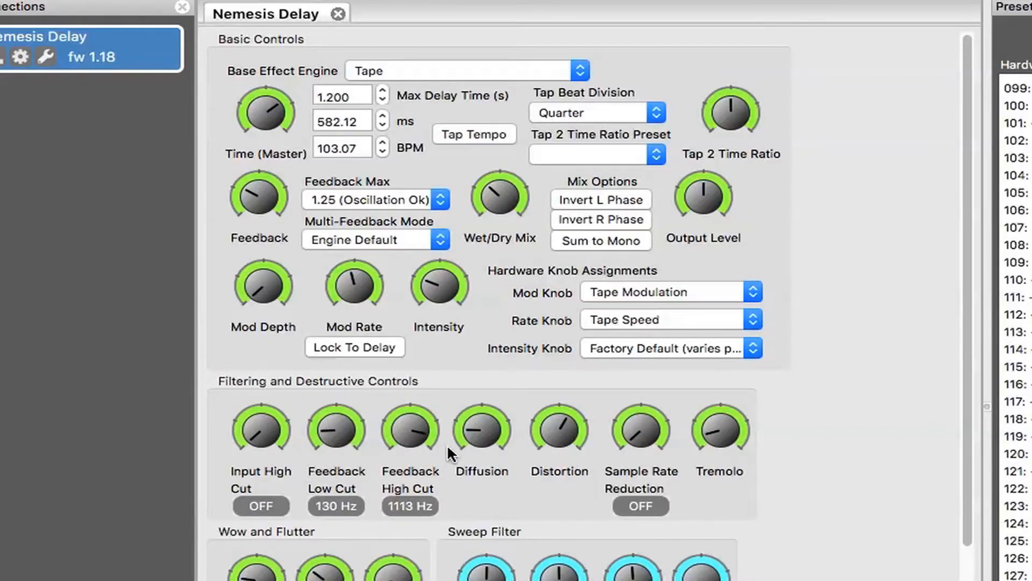
pyautogui.moveTo(447, 443); pyautogui.dragTo(455, 254)
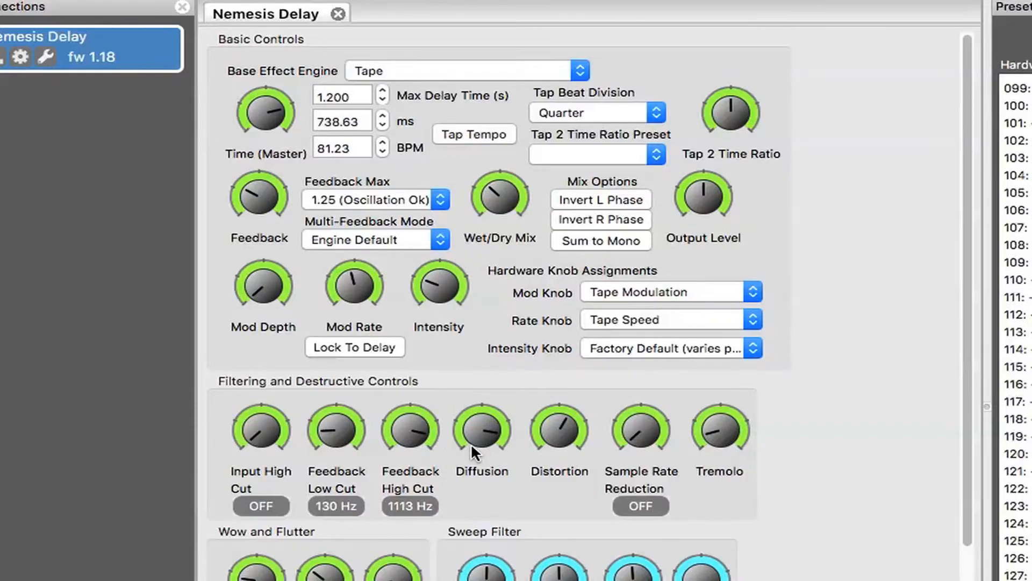
# - Lower the Distortion below the midpoint and try Sample Rate Reduction, returning it to OFF
pyautogui.moveTo(550, 430); pyautogui.dragTo(536, 517)
pyautogui.moveTo(536, 410); pyautogui.dragTo(541, 381)
pyautogui.moveTo(571, 434); pyautogui.dragTo(534, 495)
pyautogui.moveTo(632, 441); pyautogui.dragTo(582, 179)
pyautogui.moveTo(630, 418); pyautogui.dragTo(633, 458)
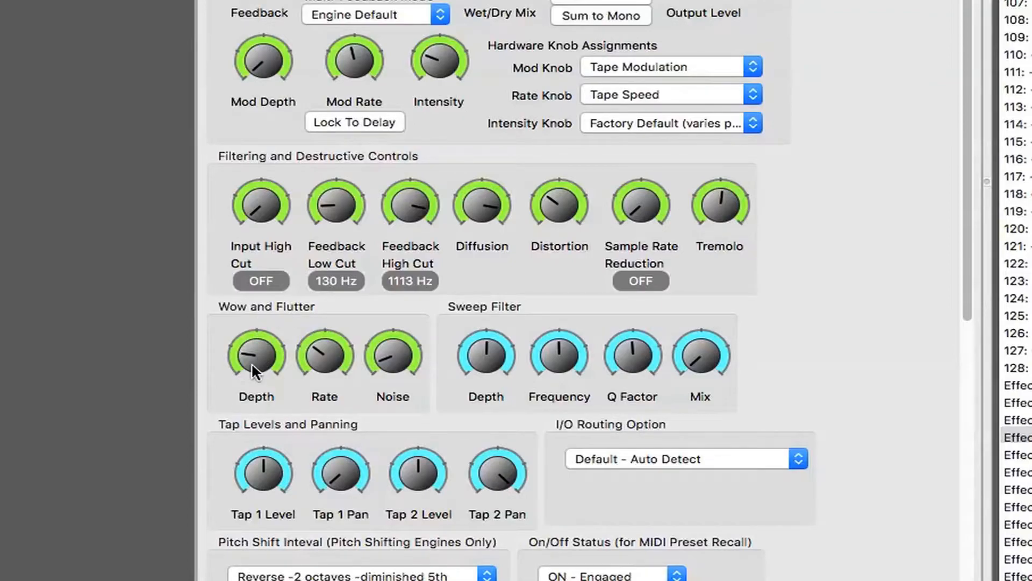
# - Raise the Wow and Flutter Depth and Rate past the midpoint and the Noise to just below it
pyautogui.moveTo(244, 364); pyautogui.dragTo(253, 279)
pyautogui.moveTo(312, 369); pyautogui.dragTo(319, 291)
pyautogui.moveTo(383, 372); pyautogui.dragTo(382, 372)
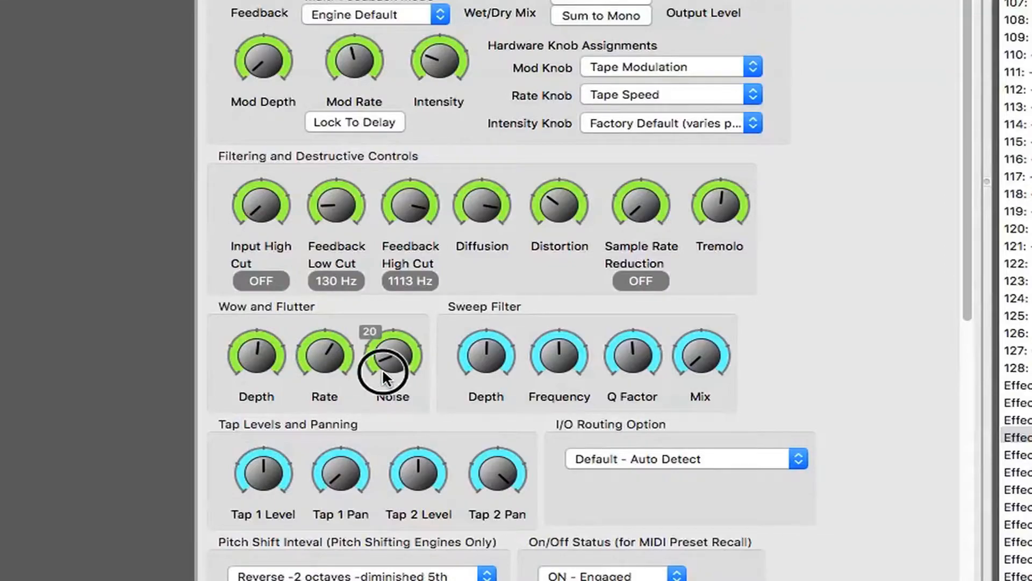
pyautogui.moveTo(377, 333); pyautogui.dragTo(378, 277)
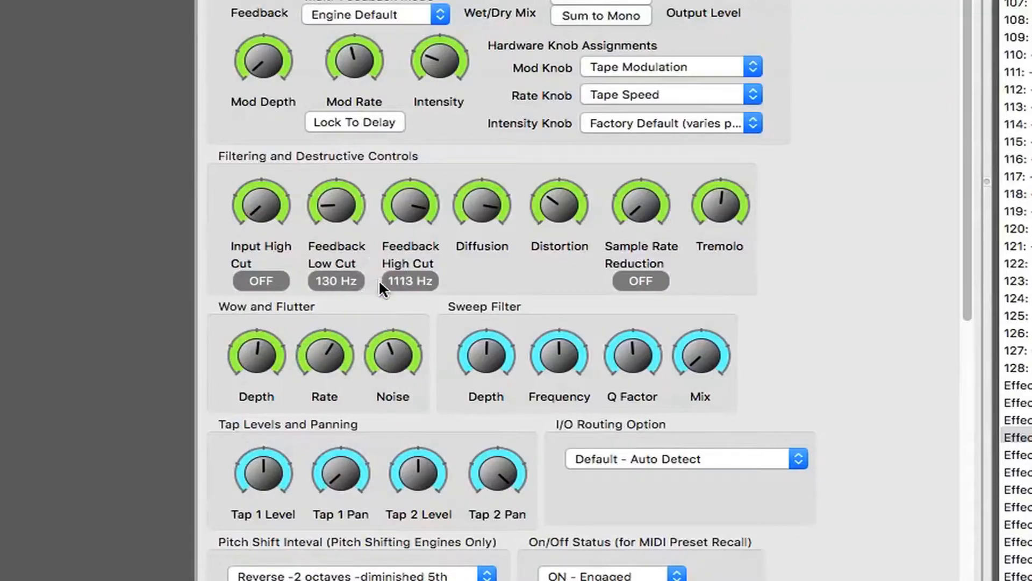
# - Turn the Mod Rate down to minimum and lower the Wow and Flutter Rate and Depth, with Depth at about 67
pyautogui.moveTo(330, 41); pyautogui.dragTo(337, 173)
pyautogui.moveTo(248, 343); pyautogui.dragTo(249, 385)
pyautogui.moveTo(313, 353); pyautogui.dragTo(312, 366)
pyautogui.click(246, 354)
pyautogui.moveTo(243, 357); pyautogui.dragTo(243, 363)
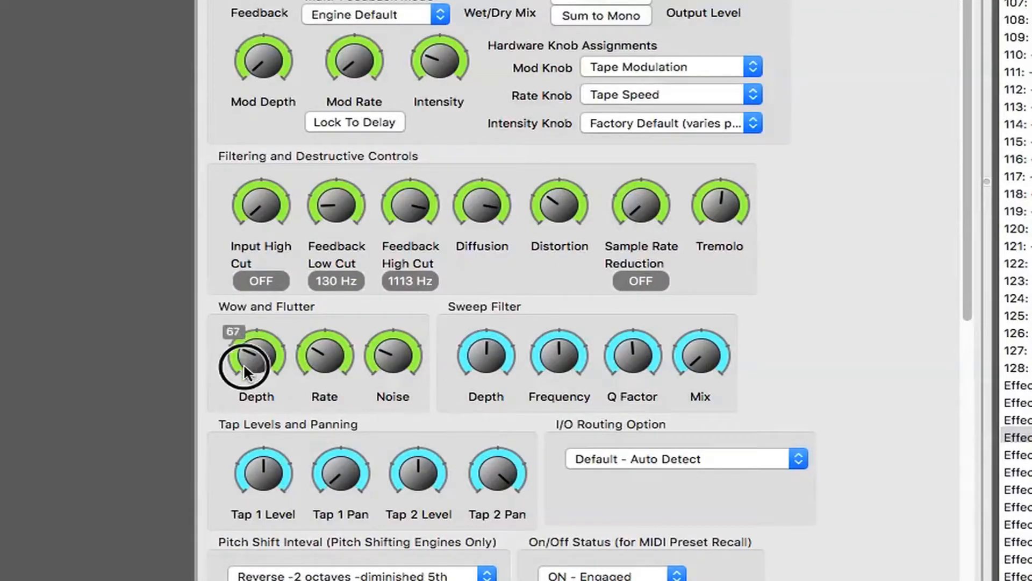
# - Lower the Wow and Flutter Rate and Noise well below their midpoints and try raising the Sweep Filter Mix
pyautogui.click(319, 356)
pyautogui.moveTo(317, 354); pyautogui.dragTo(316, 410)
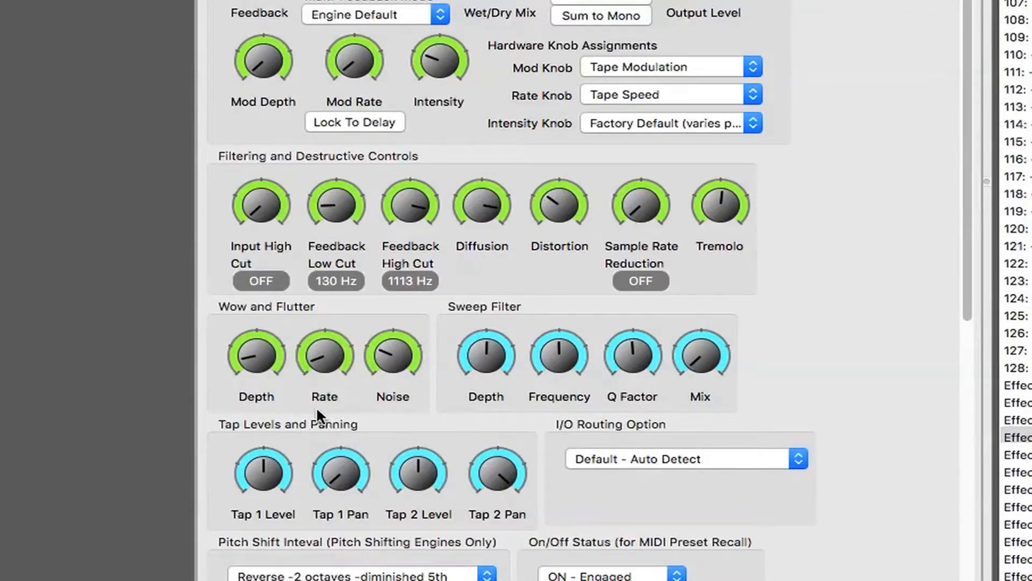
pyautogui.moveTo(381, 354); pyautogui.dragTo(371, 403)
pyautogui.moveTo(692, 363); pyautogui.dragTo(693, 225)
# - Move Tap 1 Pan and Tap 2 Pan inward from their extremes and try lowering the Tap 2 Level
pyautogui.scroll(-2, 814, 259)
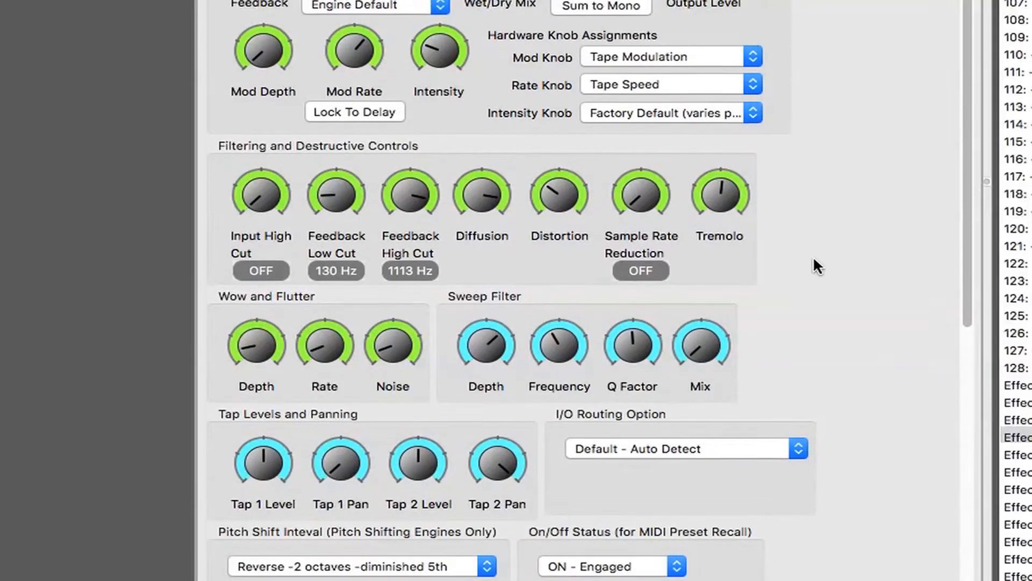
pyautogui.scroll(-5, 814, 259)
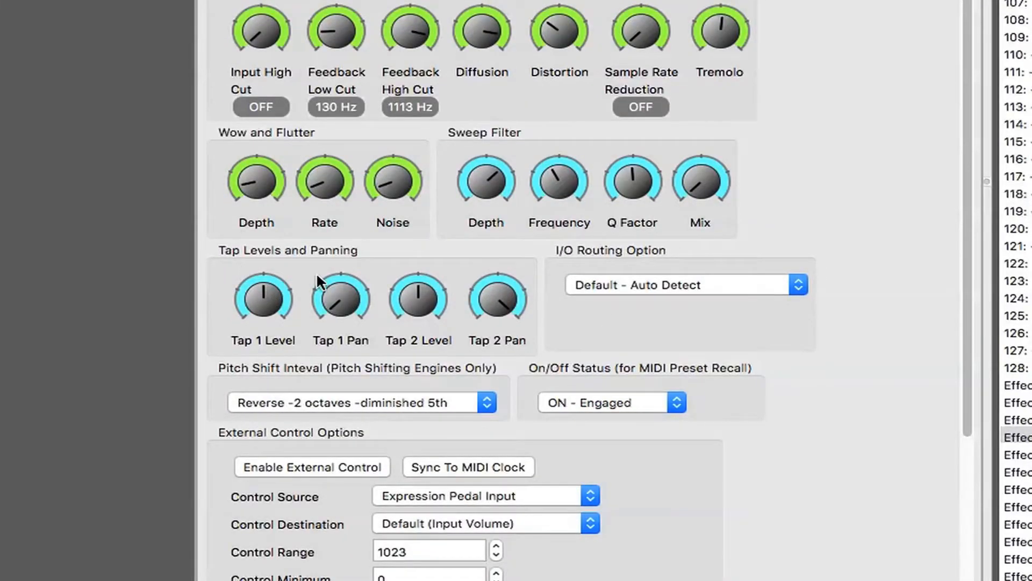
pyautogui.scroll(1, 317, 275)
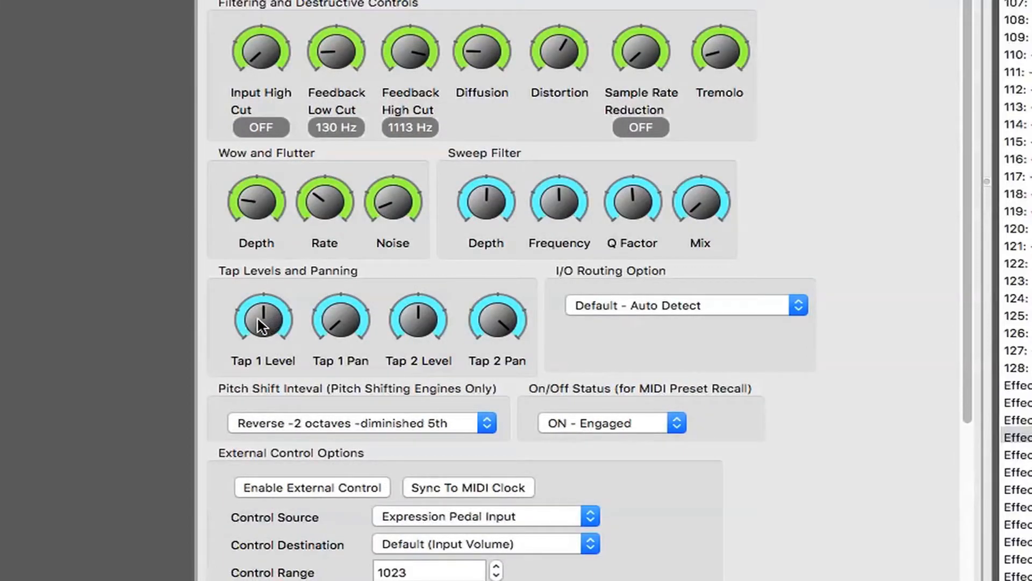
pyautogui.moveTo(327, 321); pyautogui.dragTo(326, 218)
pyautogui.moveTo(504, 331); pyautogui.dragTo(518, 264)
pyautogui.moveTo(494, 327); pyautogui.dragTo(494, 408)
pyautogui.moveTo(492, 325); pyautogui.dragTo(489, 312)
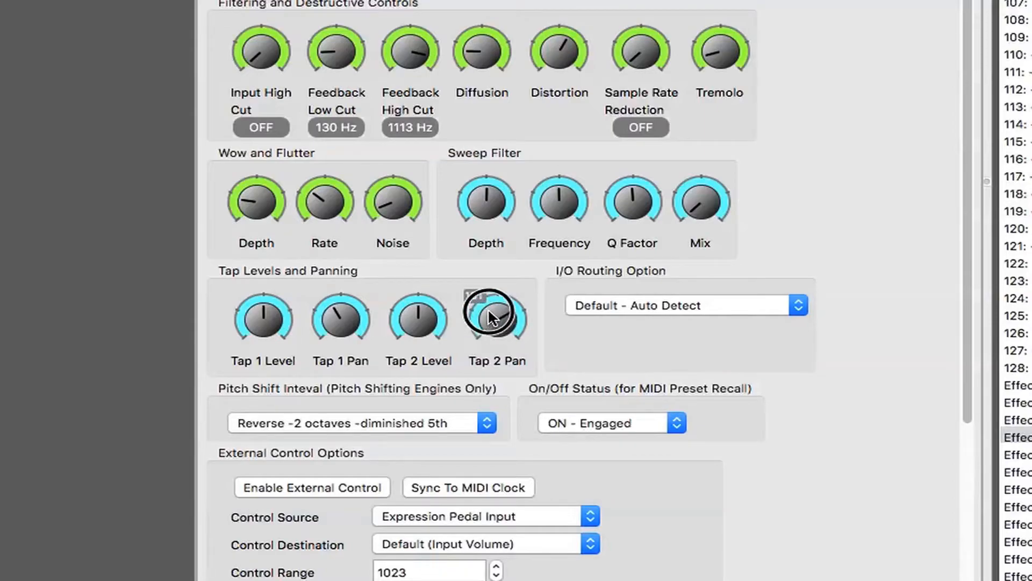
pyautogui.moveTo(332, 316); pyautogui.dragTo(324, 367)
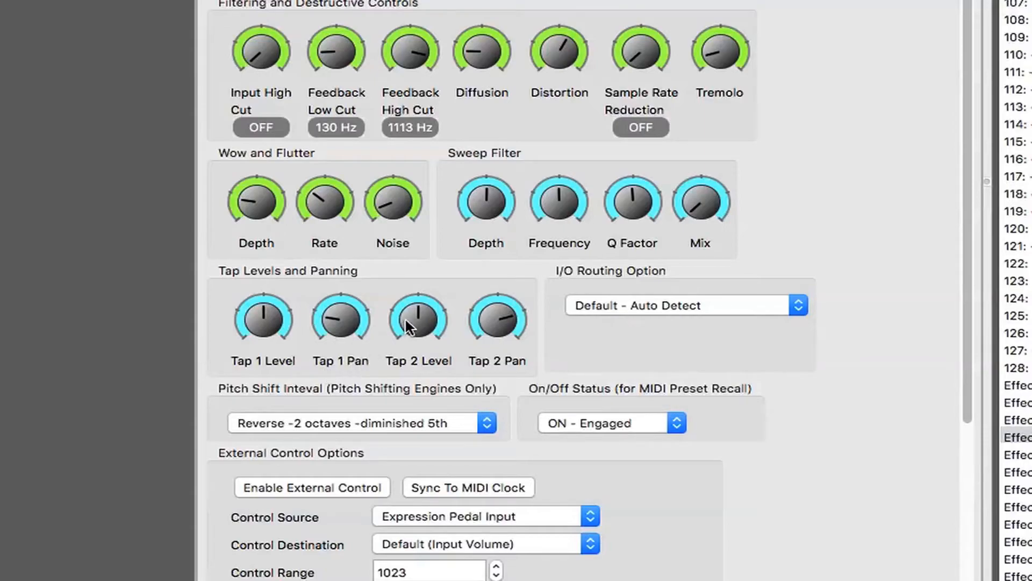
pyautogui.moveTo(408, 318); pyautogui.dragTo(392, 407)
# - Examine the available I/O Routing options and the Pitch Shift Interval choices without changing either setting
pyautogui.scroll(-5, 886, 430)
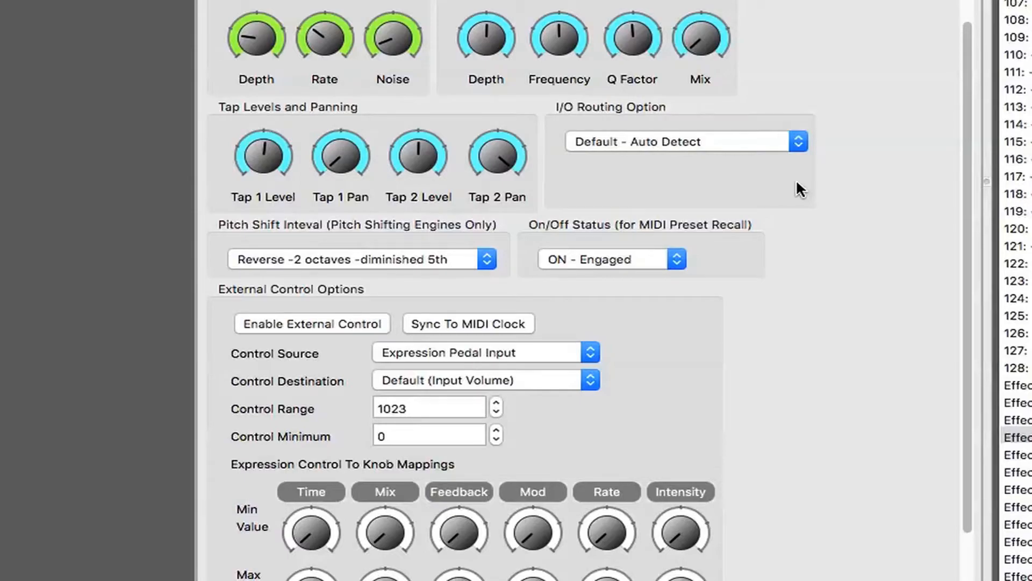
pyautogui.click(795, 145)
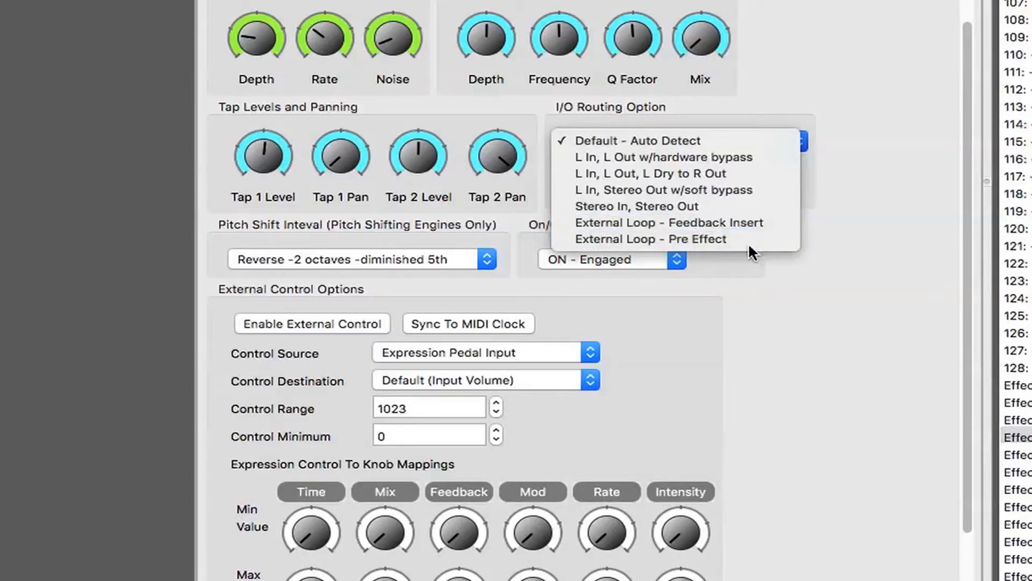
pyautogui.click(760, 266)
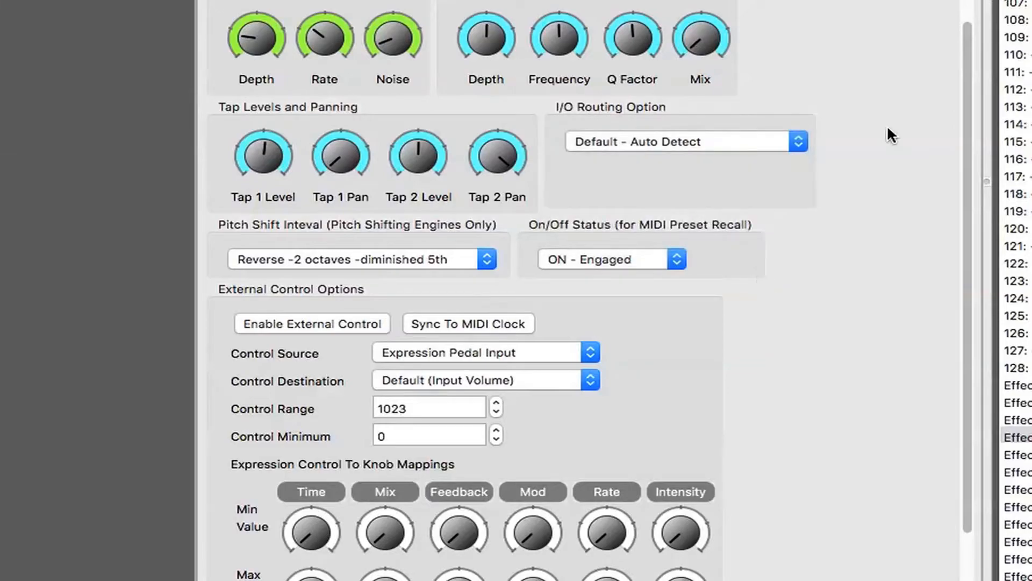
pyautogui.click(488, 260)
pyautogui.scroll(10, 366, 255)
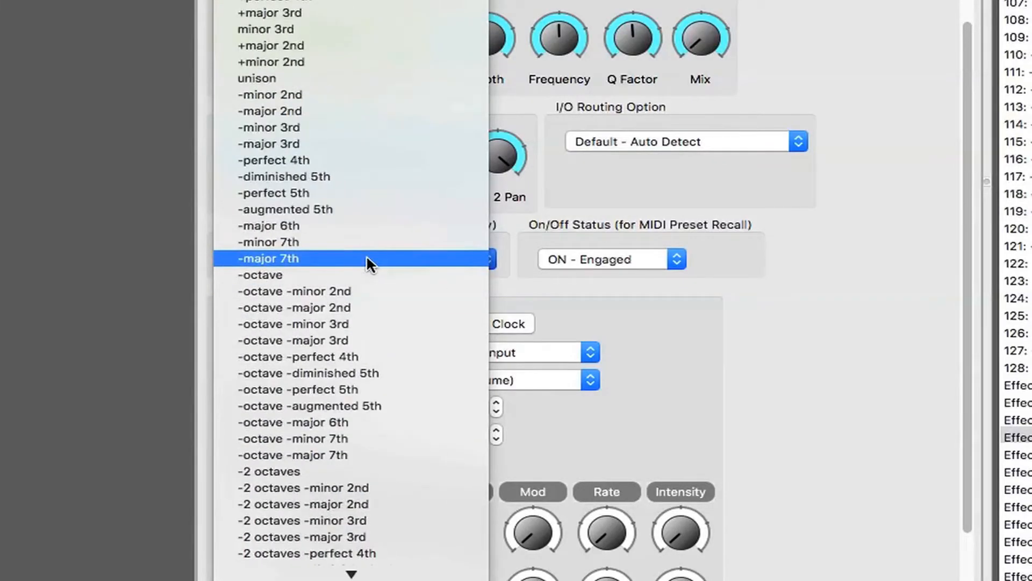
pyautogui.scroll(-4, 366, 255)
pyautogui.scroll(-6, 366, 255)
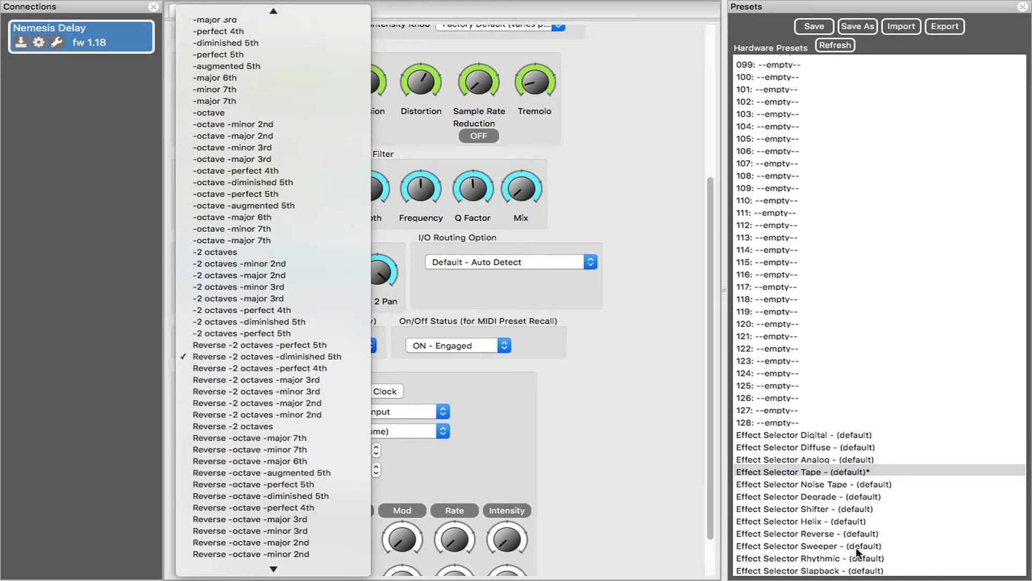
pyautogui.click(811, 514)
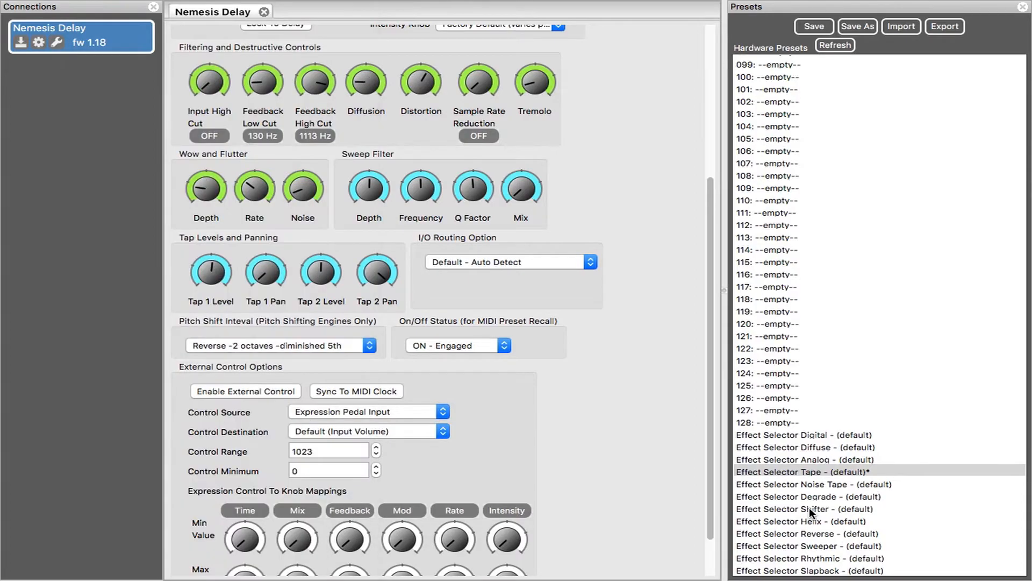
# - Load the Effect Selector Shifter default preset and set its Pitch Shift Interval to +augmented 5th
pyautogui.click(812, 514)
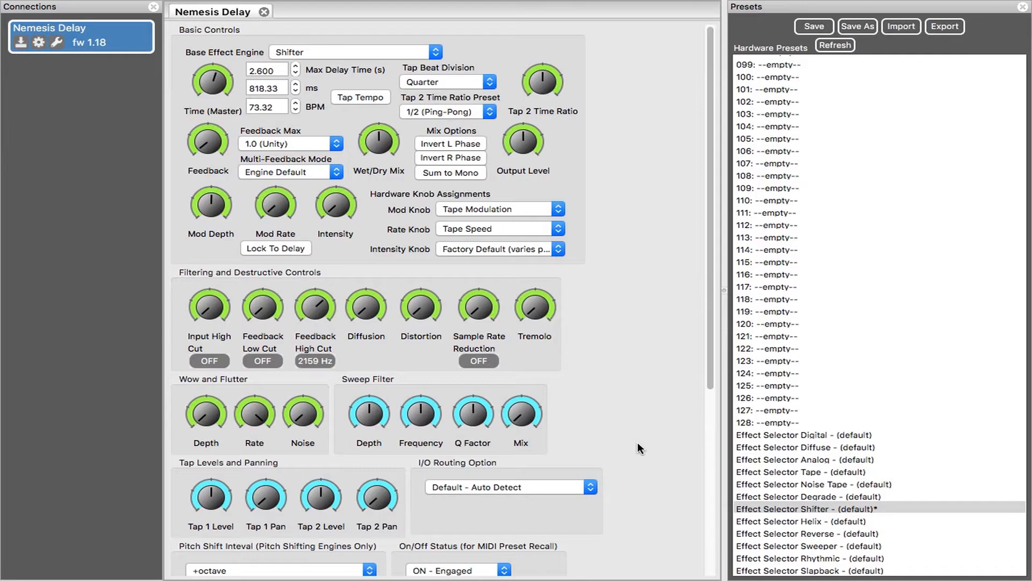
pyautogui.scroll(-5, 637, 444)
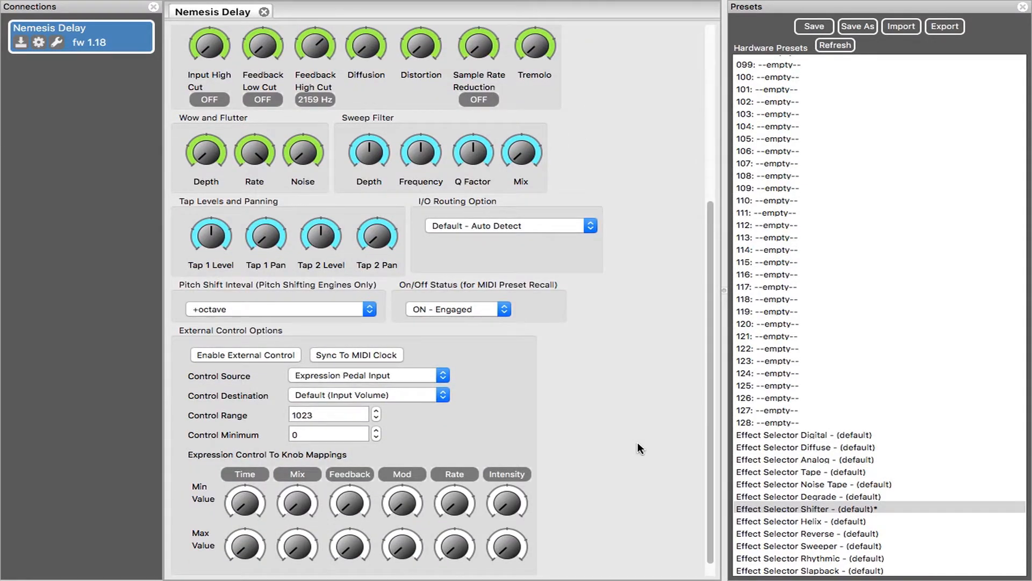
pyautogui.click(366, 311)
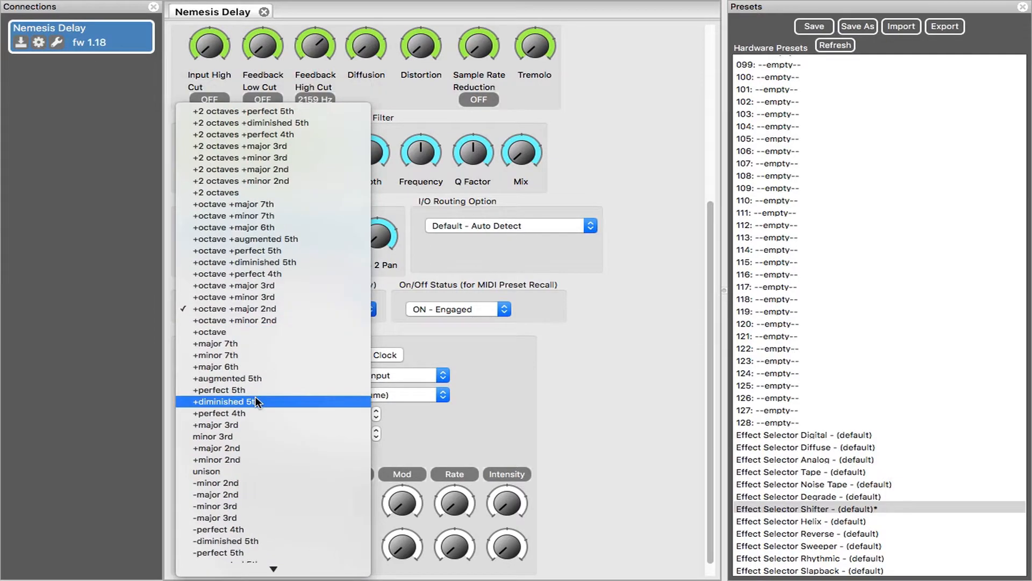
pyautogui.click(250, 381)
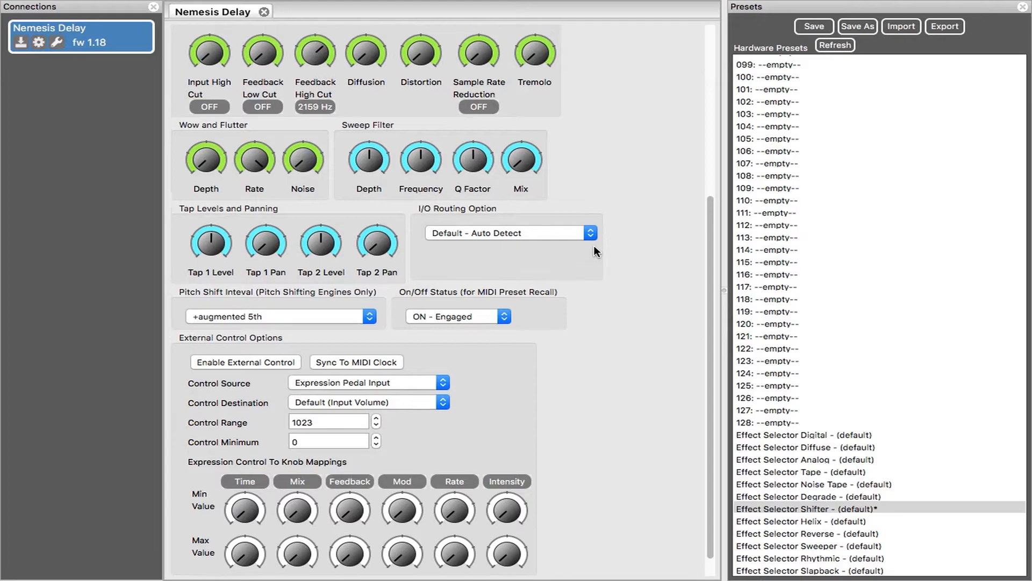
# - Lower the master delay Time to 148.80 ms
pyautogui.scroll(5, 593, 245)
pyautogui.scroll(3, 594, 246)
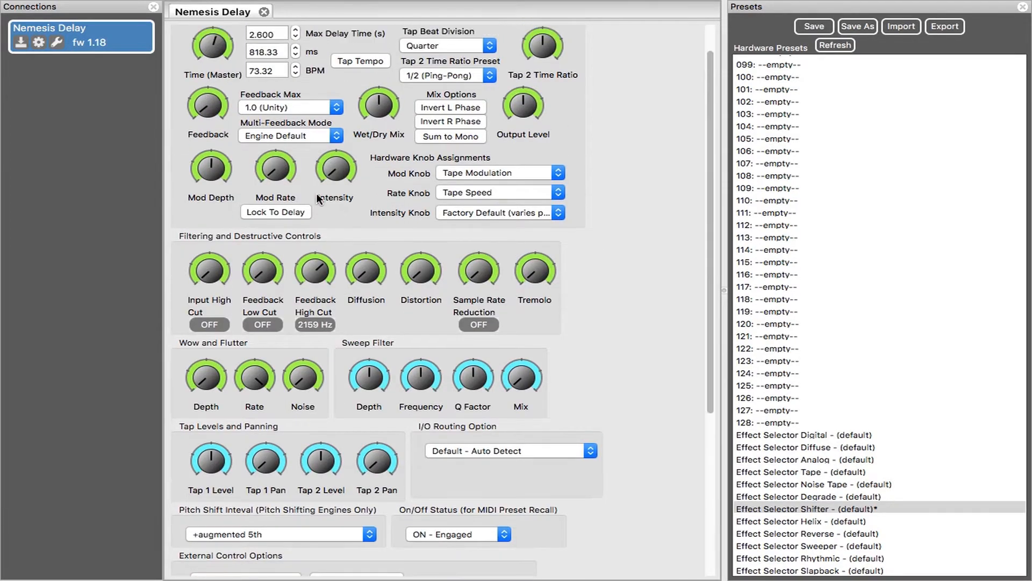
pyautogui.moveTo(204, 43); pyautogui.dragTo(200, 87)
# - Try inverting the L and R phase in the Mix Options, switching both off again
pyautogui.click(431, 107)
pyautogui.click(438, 121)
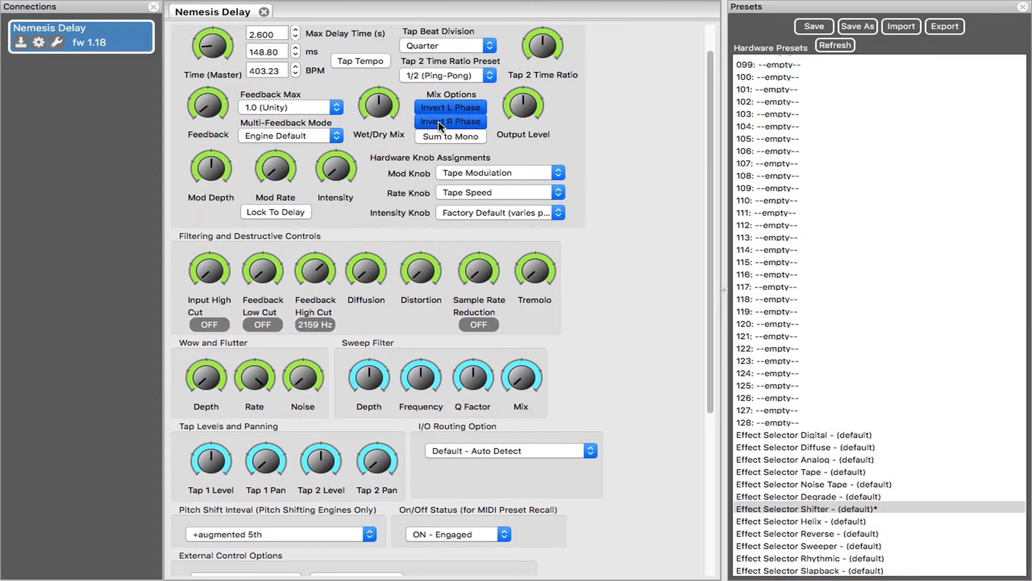
pyautogui.click(437, 121)
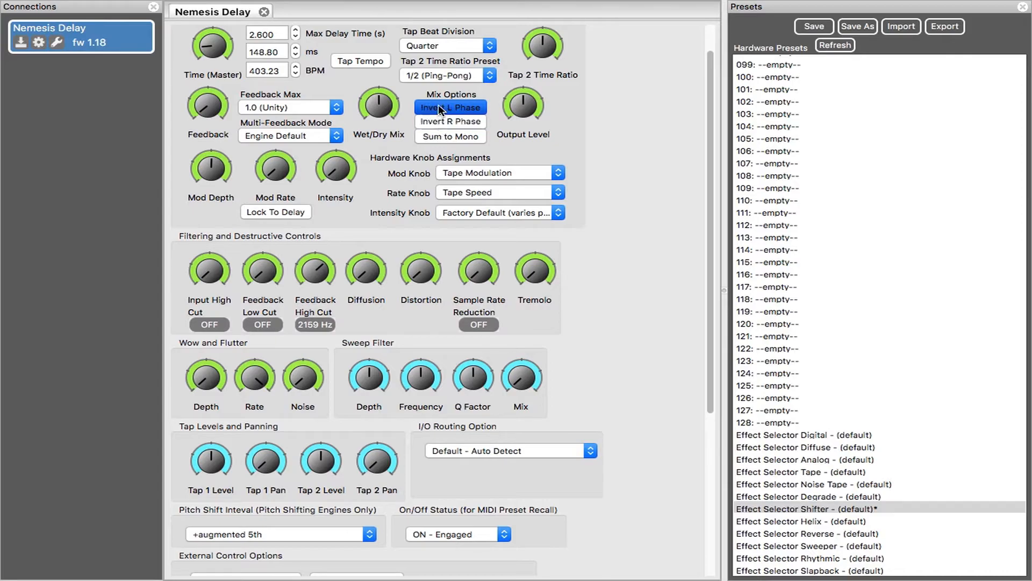
pyautogui.click(437, 105)
# - Load the Effect Selector Tape default preset and try raising the master delay Time
pyautogui.click(779, 473)
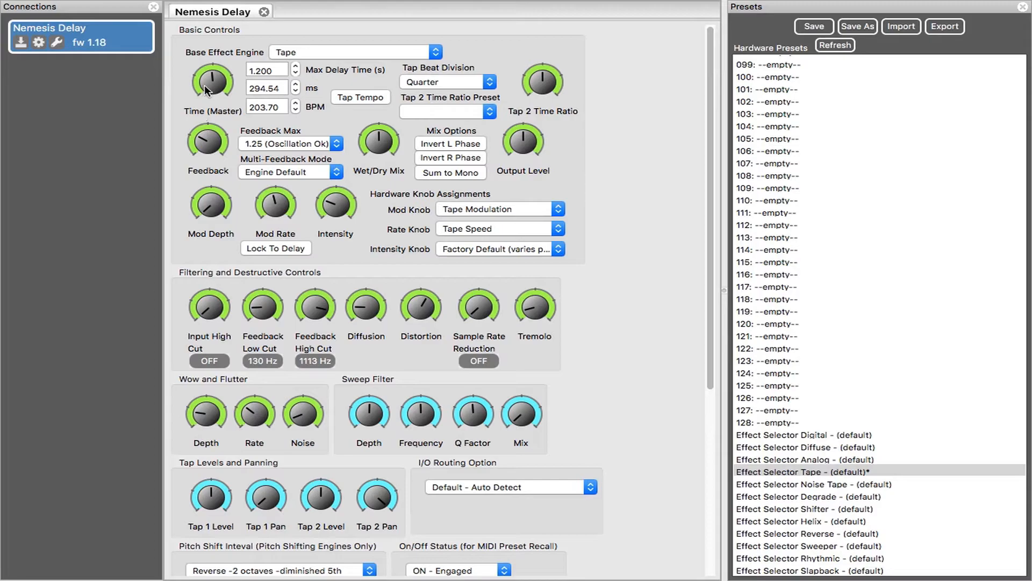
pyautogui.moveTo(211, 91); pyautogui.dragTo(210, 48)
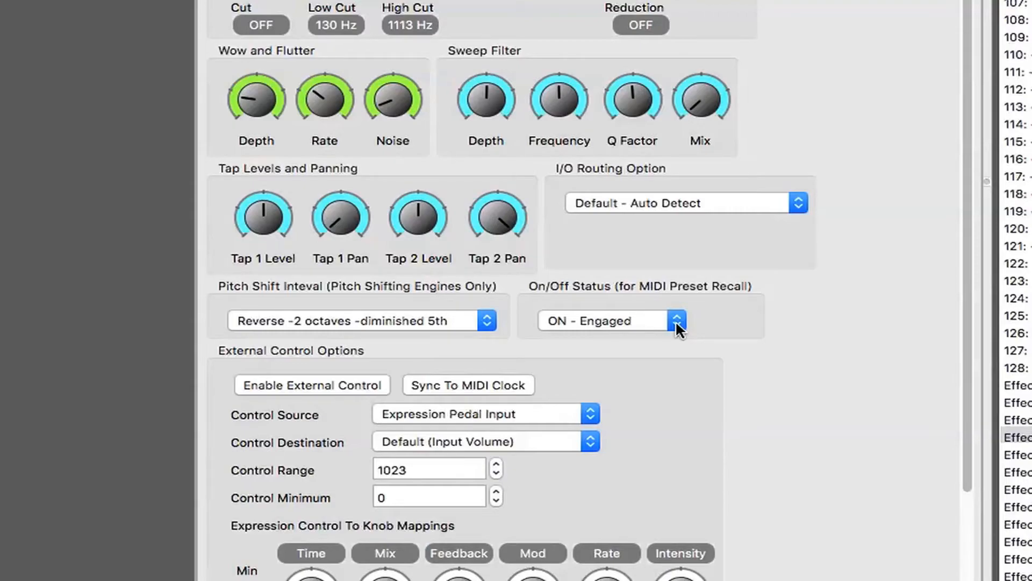
# - Try Sync To MIDI Clock and switch it off, and enable External Control with Expression Pedal Input as the Control Source
pyautogui.scroll(-5, 720, 380)
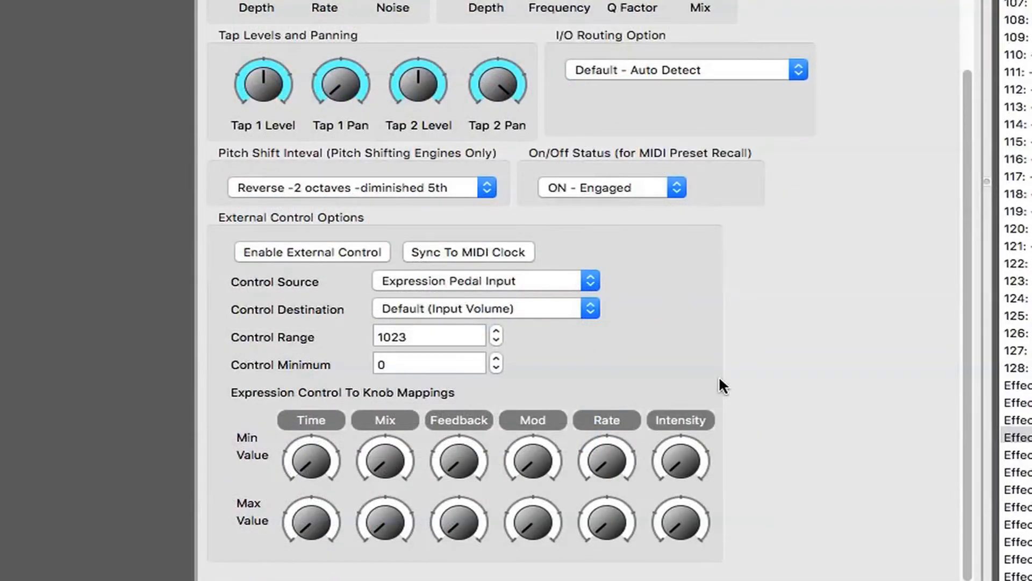
pyautogui.click(468, 253)
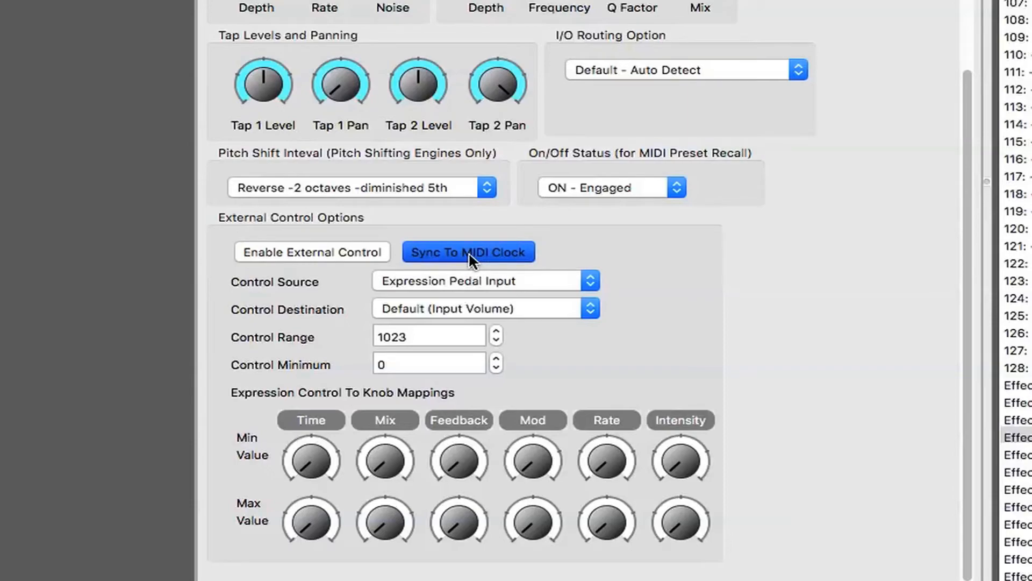
pyautogui.click(469, 251)
pyautogui.click(302, 254)
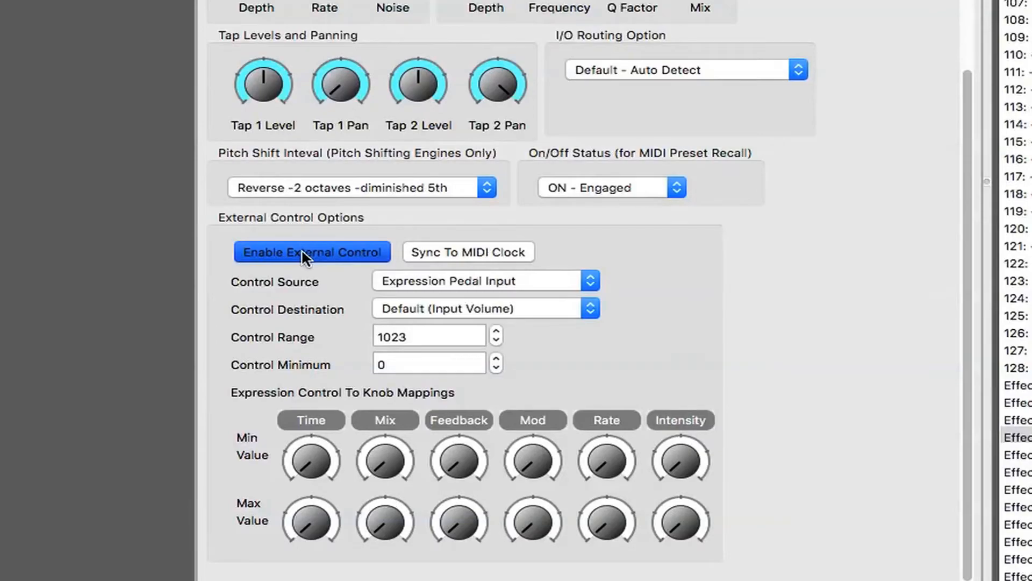
pyautogui.click(592, 282)
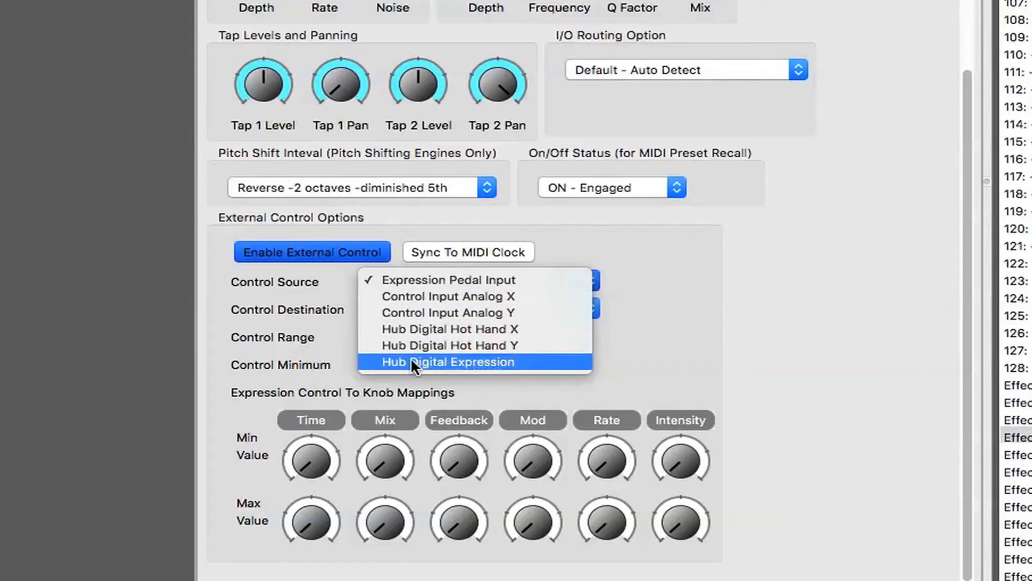
pyautogui.click(440, 280)
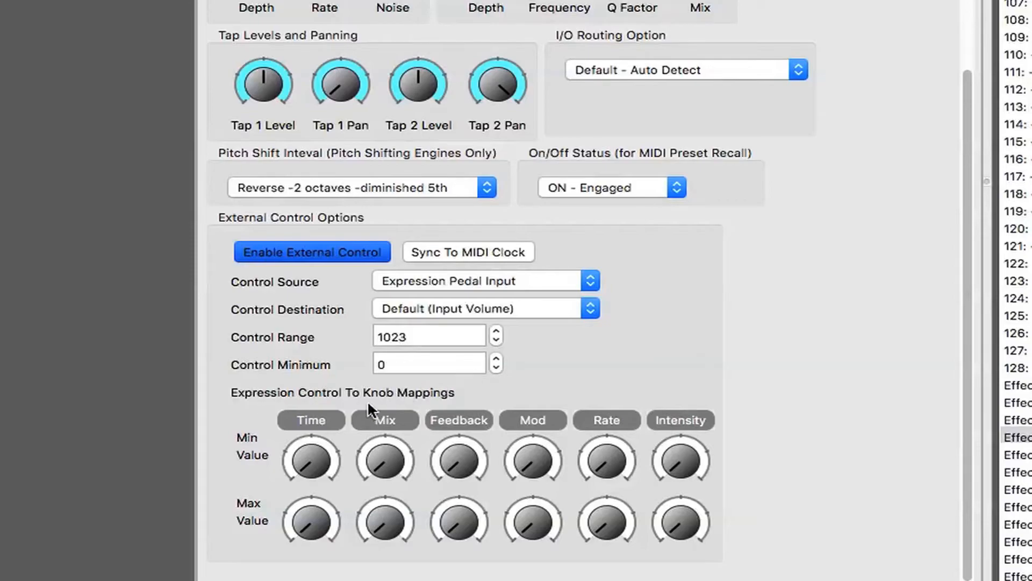
# - Map the expression control to Time and Mix with low minimum and high maximum values, then turn the Mix minimum down
pyautogui.click(299, 464)
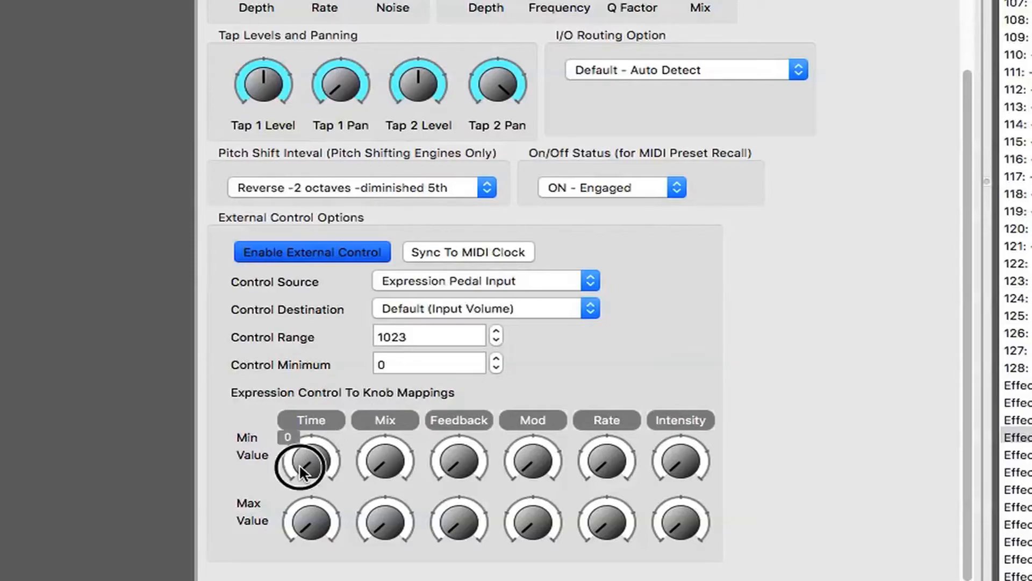
pyautogui.moveTo(299, 463); pyautogui.dragTo(280, 393)
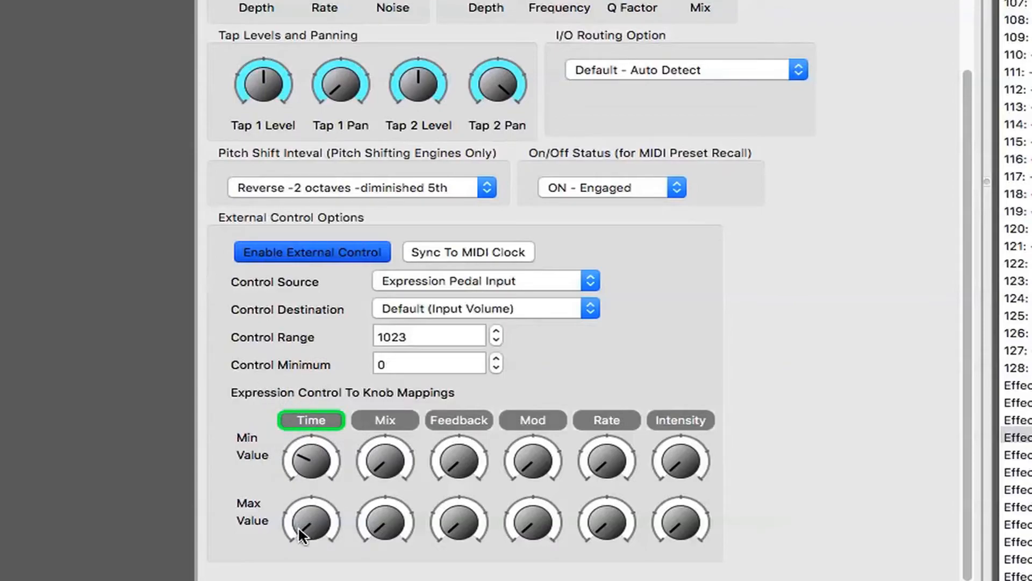
pyautogui.moveTo(298, 526); pyautogui.dragTo(269, 335)
pyautogui.moveTo(374, 463); pyautogui.dragTo(370, 432)
pyautogui.moveTo(374, 526); pyautogui.dragTo(339, 340)
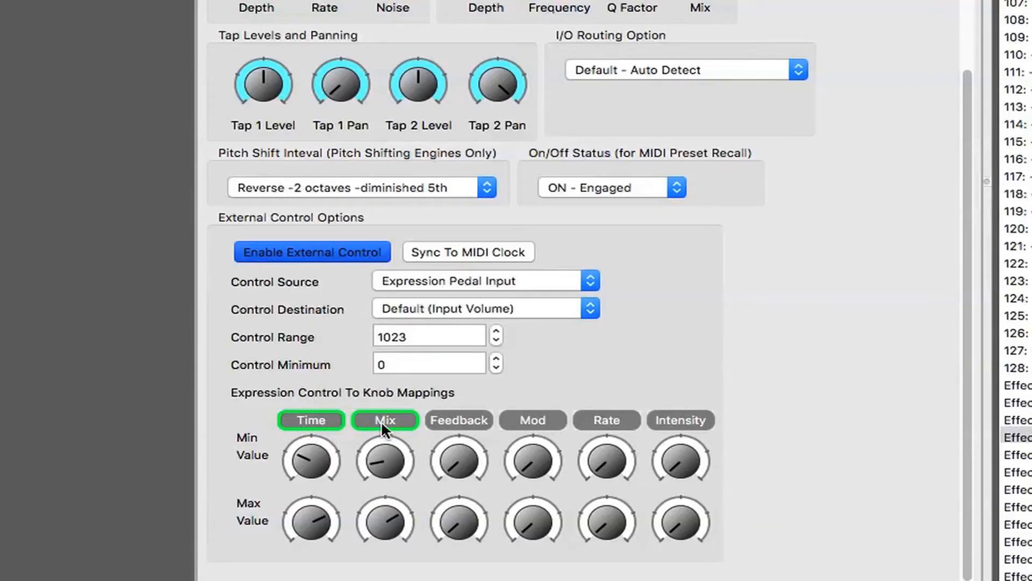
pyautogui.moveTo(370, 453); pyautogui.dragTo(353, 543)
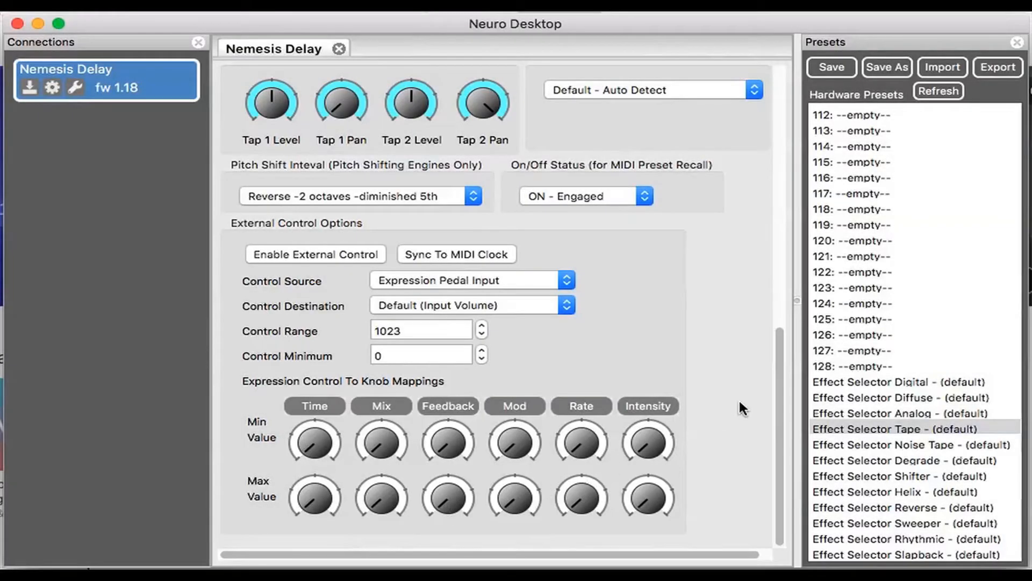
# - Look through the hardware preset list from the first slot to the end and load the Effect Selector Degrade default preset
pyautogui.scroll(15, 739, 399)
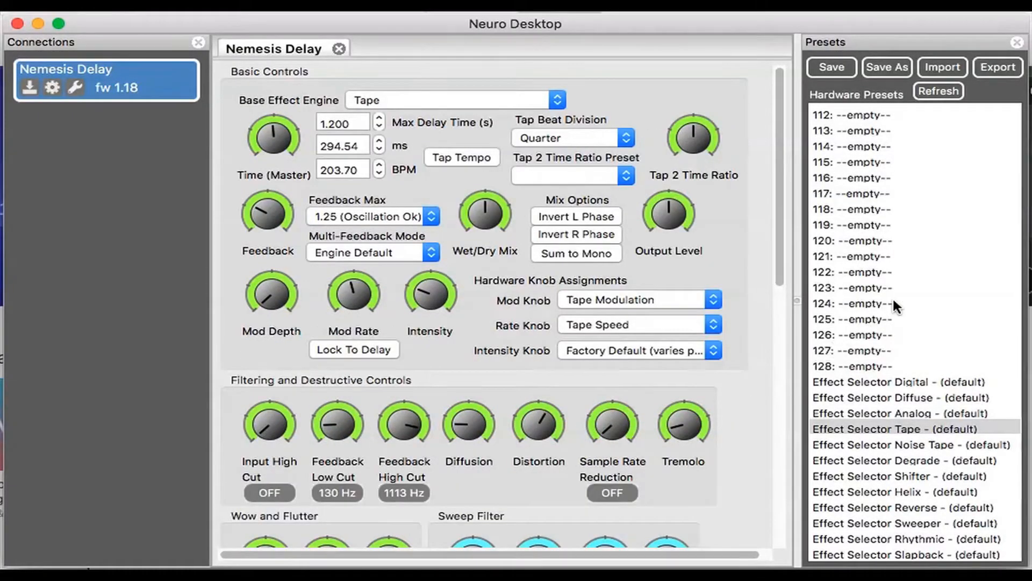
pyautogui.scroll(15, 940, 193)
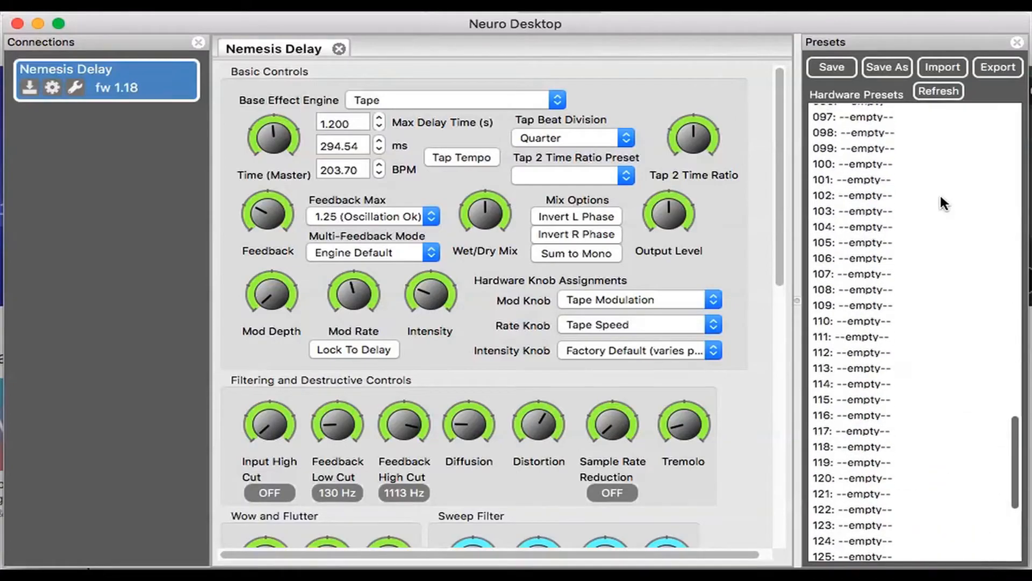
pyautogui.scroll(5, 940, 192)
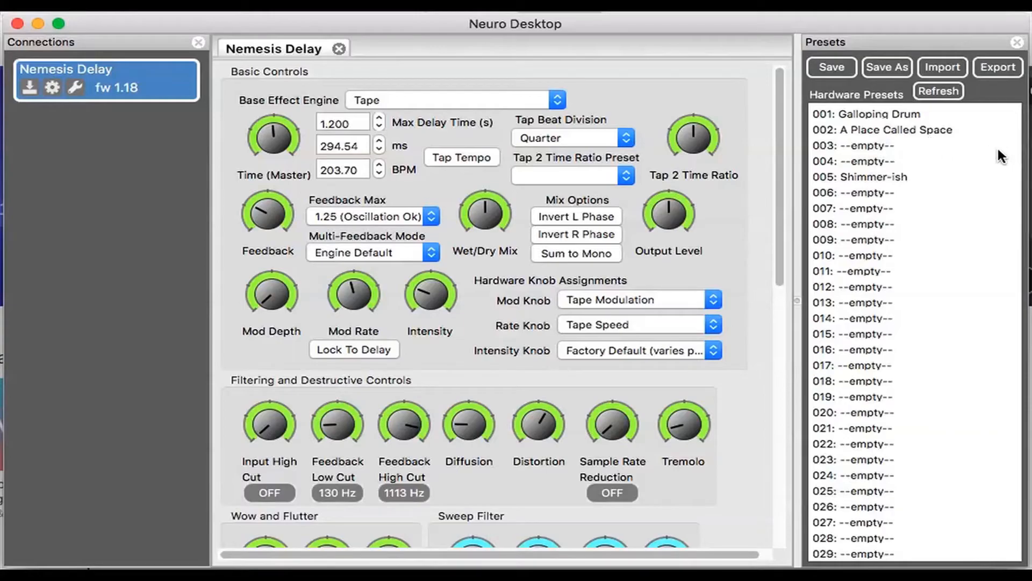
pyautogui.scroll(2, 1002, 157)
pyautogui.moveTo(1012, 161); pyautogui.dragTo(999, 554)
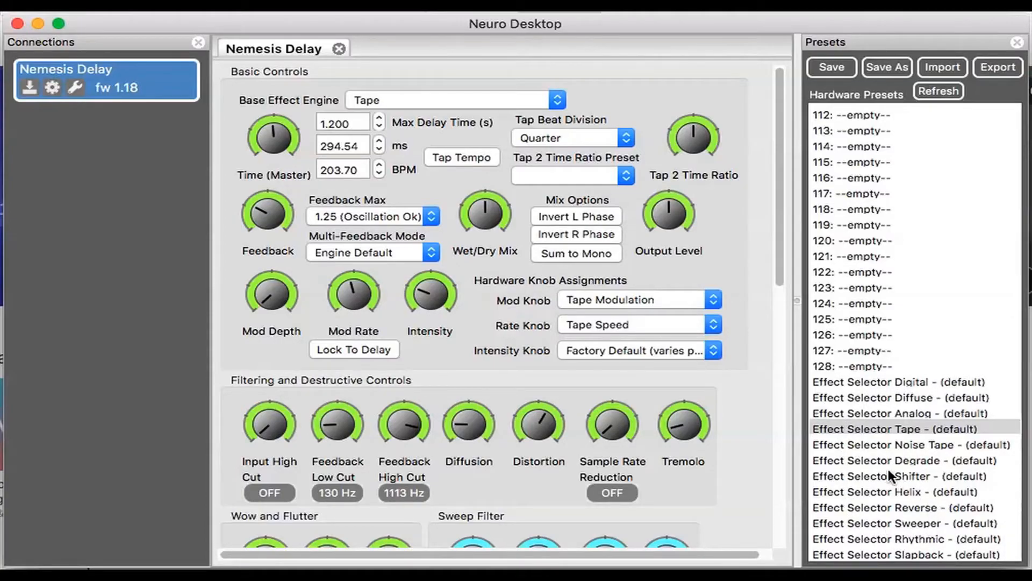
pyautogui.doubleClick(865, 457)
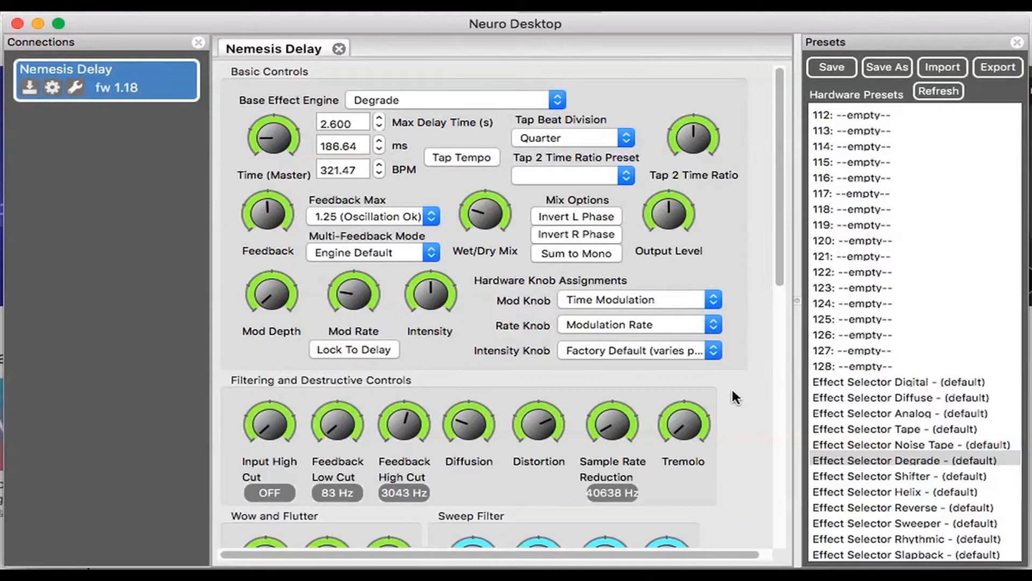
# - Change the base effect engine to Oil Can, turn the Distortion down and turn the Diffusion up
pyautogui.click(557, 100)
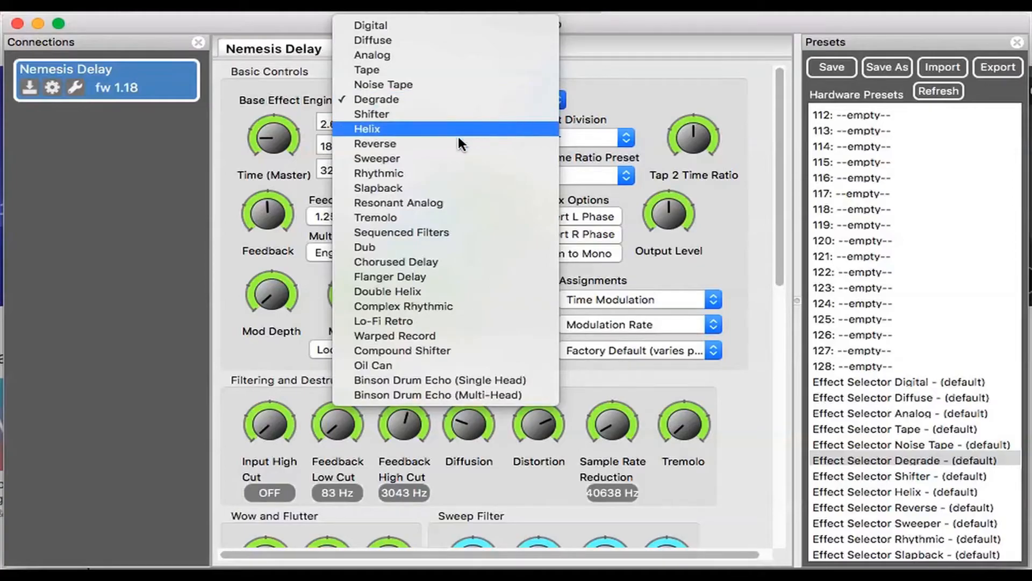
pyautogui.click(367, 364)
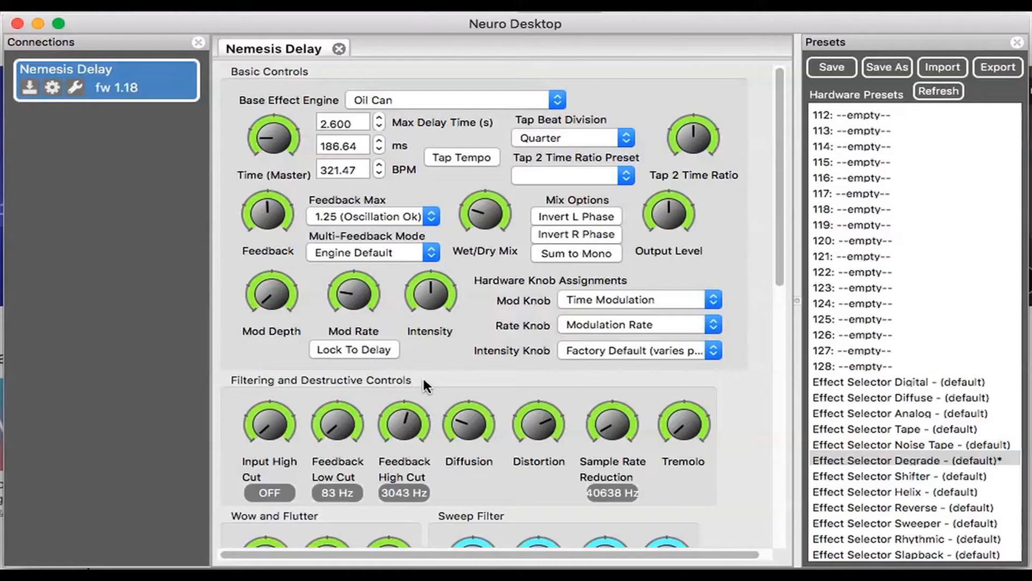
pyautogui.moveTo(534, 427); pyautogui.dragTo(531, 502)
pyautogui.moveTo(460, 433); pyautogui.dragTo(451, 331)
pyautogui.click(884, 67)
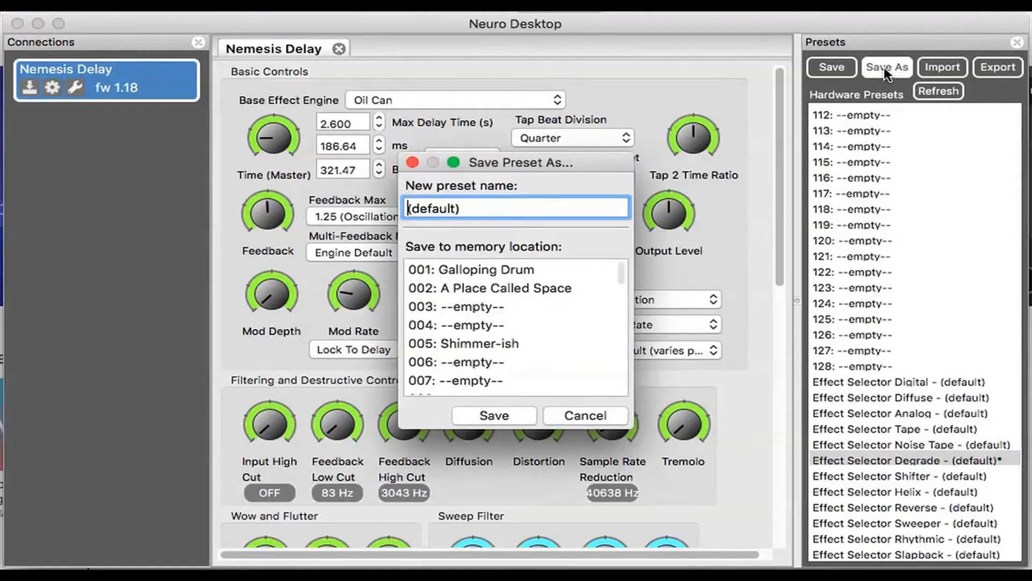
pyautogui.tripleClick(466, 211)
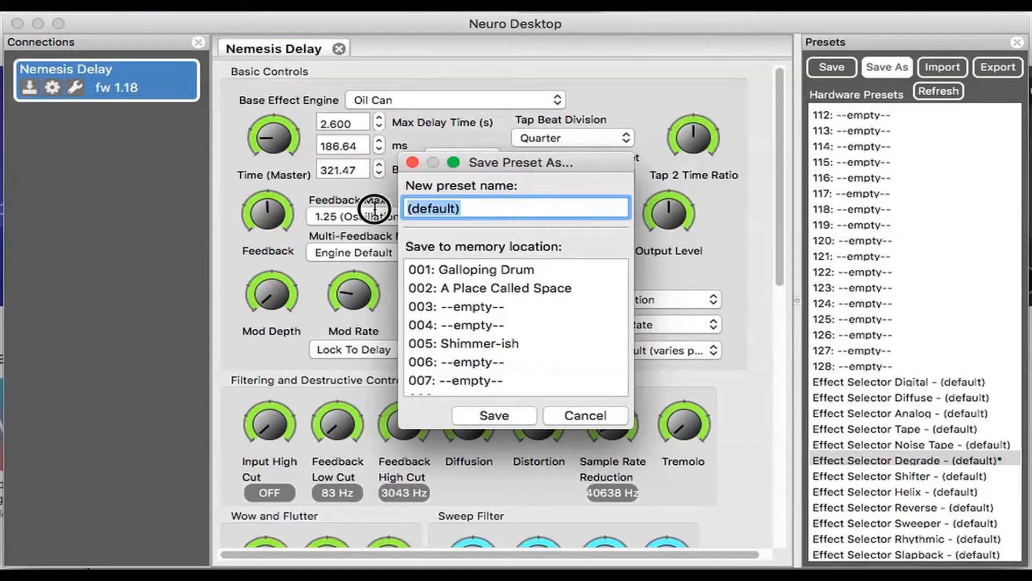
pyautogui.write('Oil')
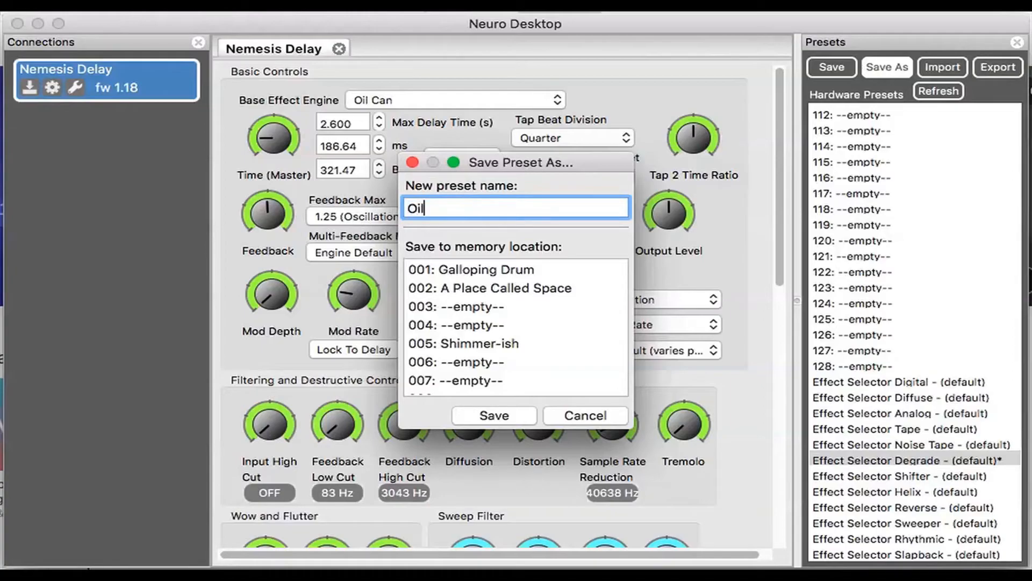
pyautogui.write(' Can')
pyautogui.scroll(-10, 500, 319)
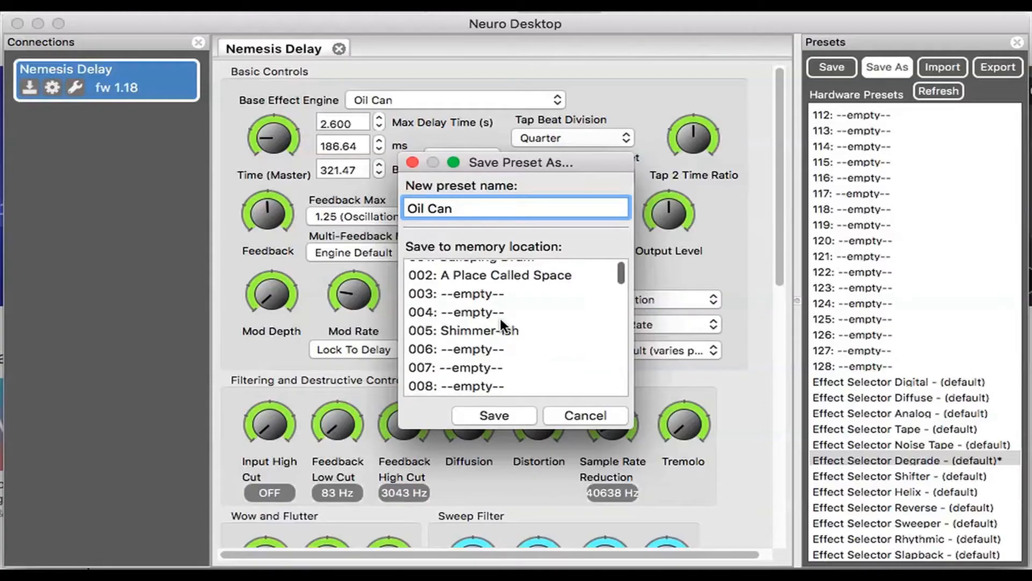
pyautogui.scroll(-20, 500, 323)
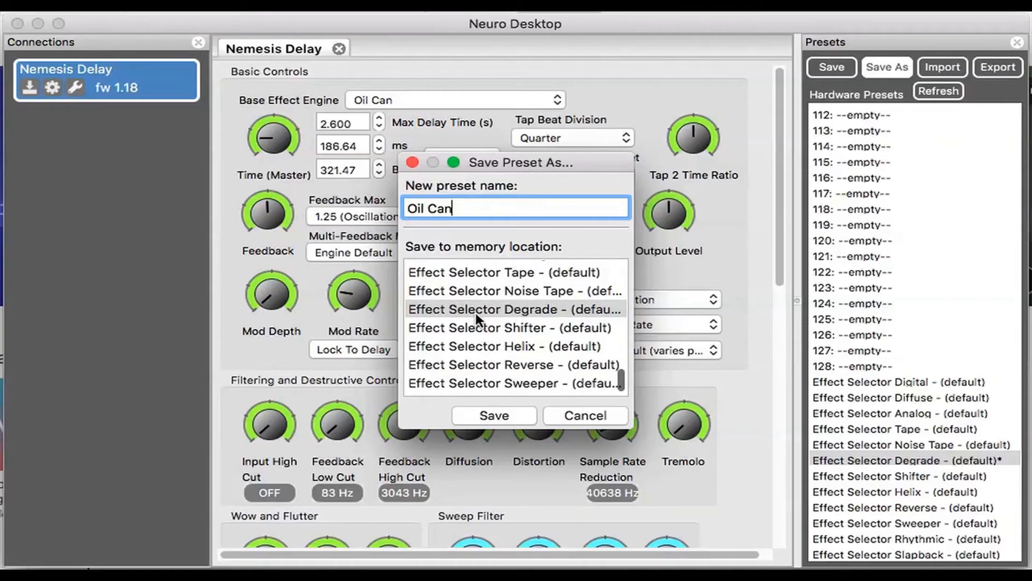
pyautogui.click(458, 309)
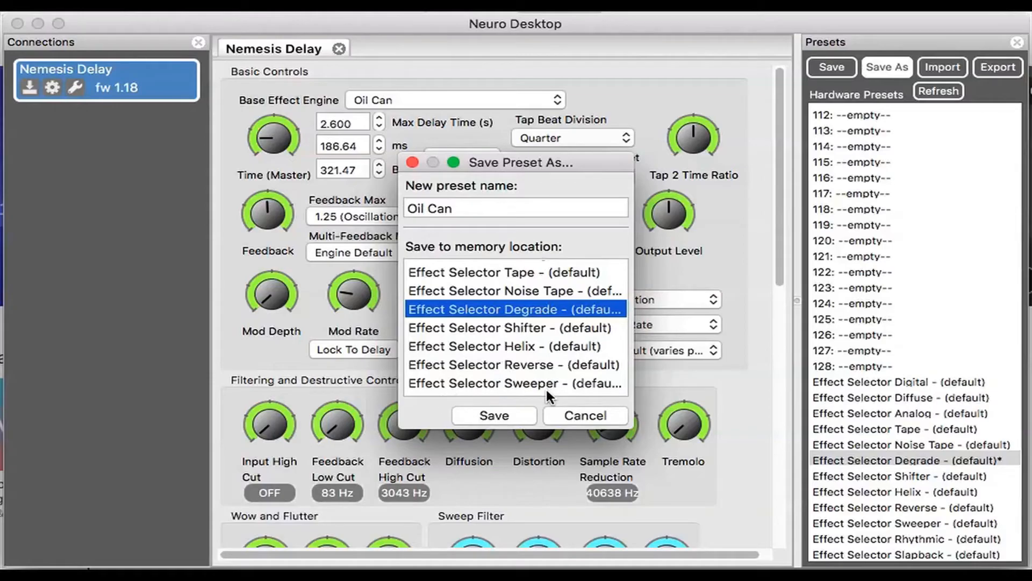
pyautogui.click(584, 417)
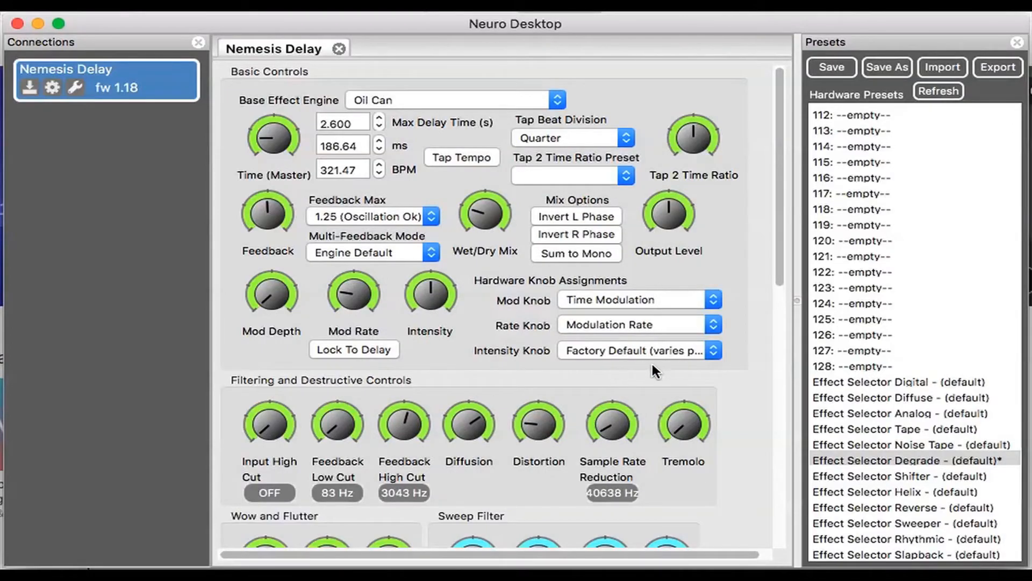
# - Save the edited sound as a new preset named Oil Can in empty memory location 003
pyautogui.click(886, 67)
pyautogui.click(472, 209)
pyautogui.moveTo(472, 208); pyautogui.dragTo(392, 200)
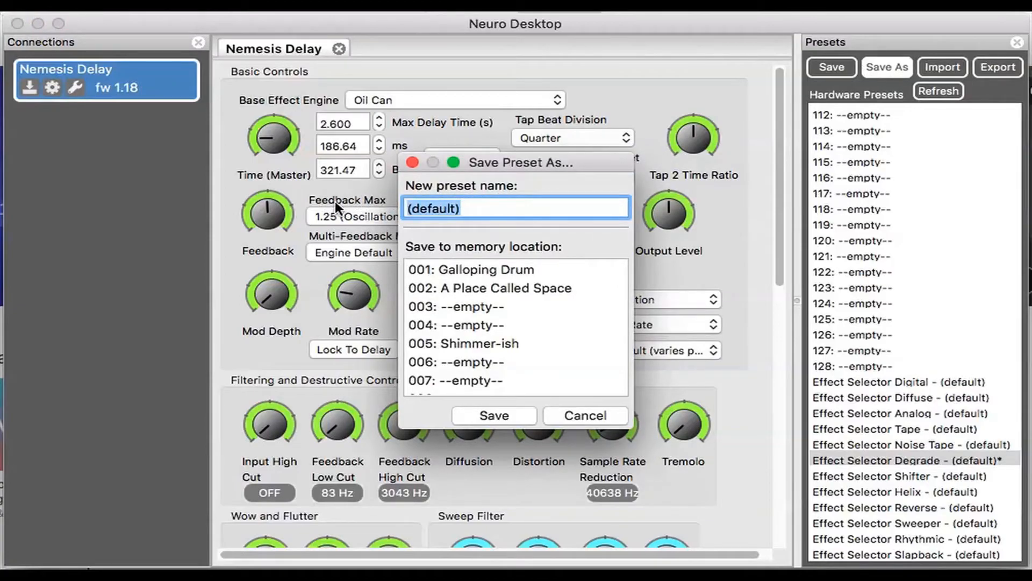
pyautogui.write('Oil ')
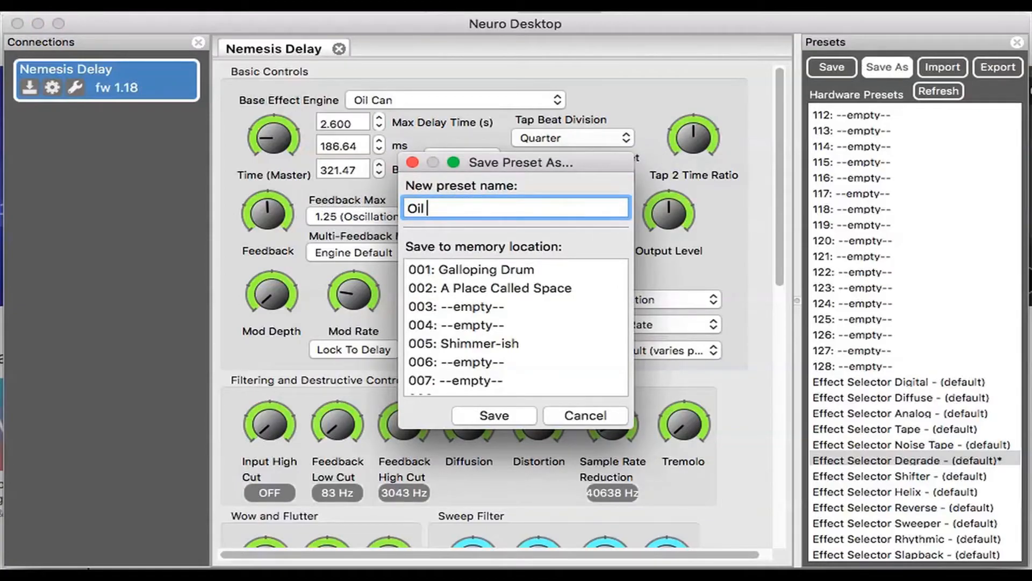
pyautogui.write('Can')
pyautogui.click(415, 308)
pyautogui.click(488, 417)
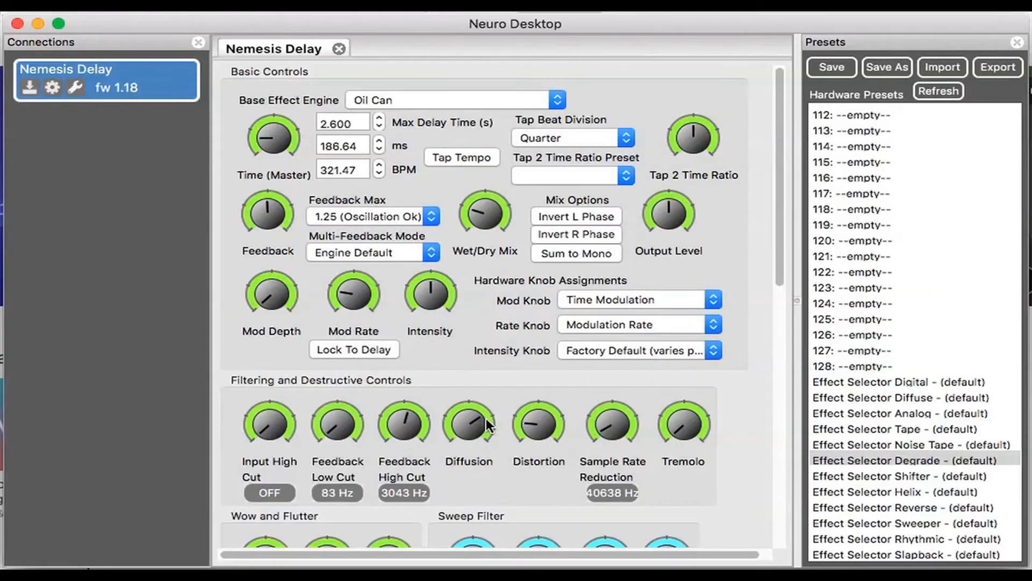
# - Return to the start of the hardware preset list and load preset 002, A Place Called Space
pyautogui.scroll(20, 927, 273)
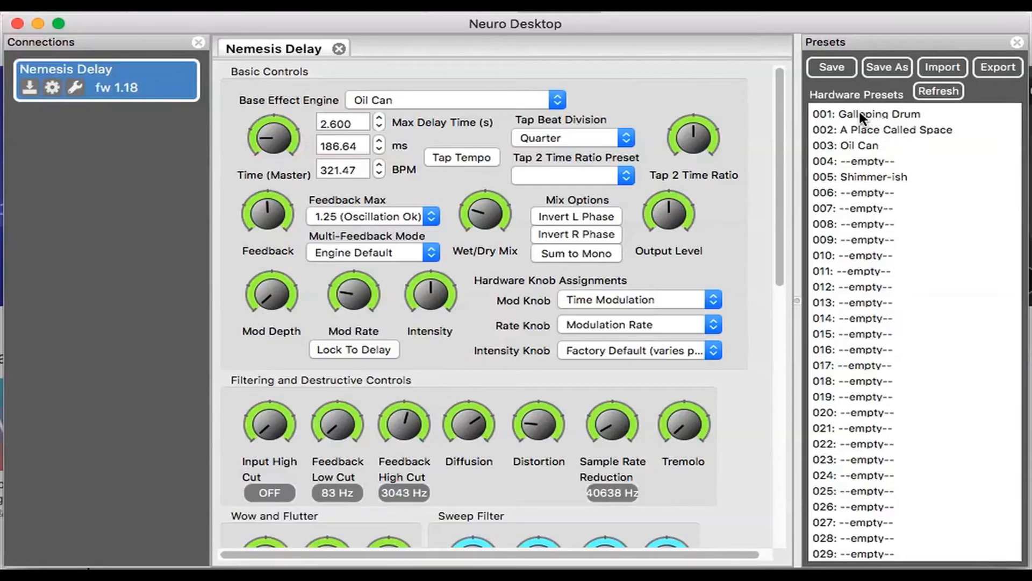
pyautogui.click(870, 129)
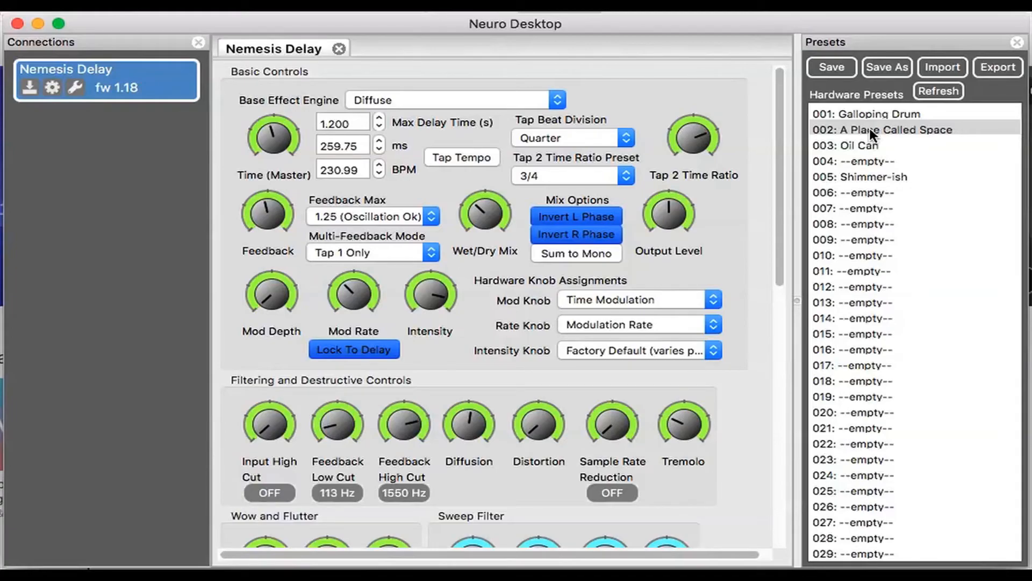
pyautogui.doubleClick(870, 129)
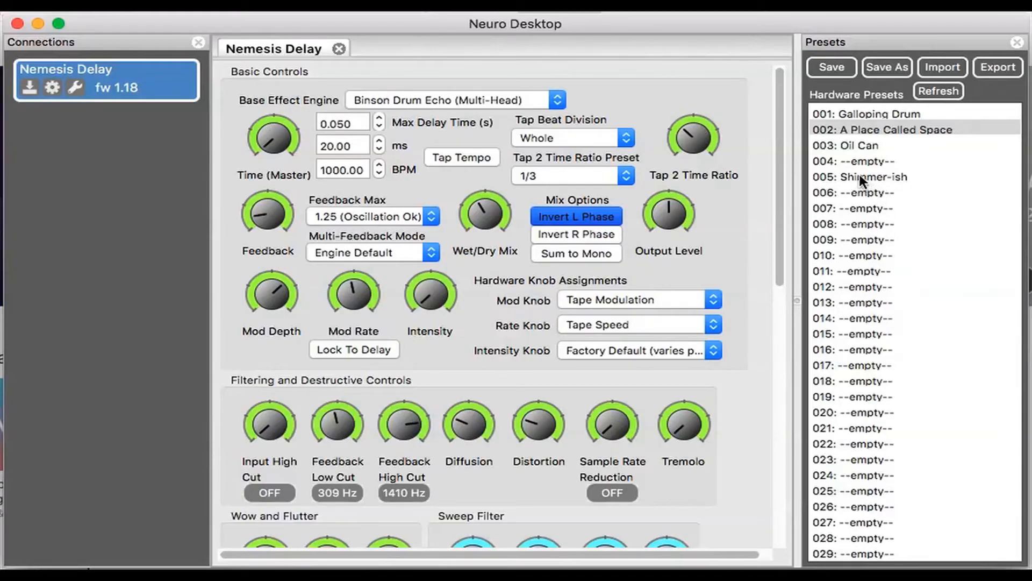
# - Import Binson Korus.pre from the Nemesis Presets folder into empty slot 004 and save it there under the name Binson Korus
pyautogui.doubleClick(853, 158)
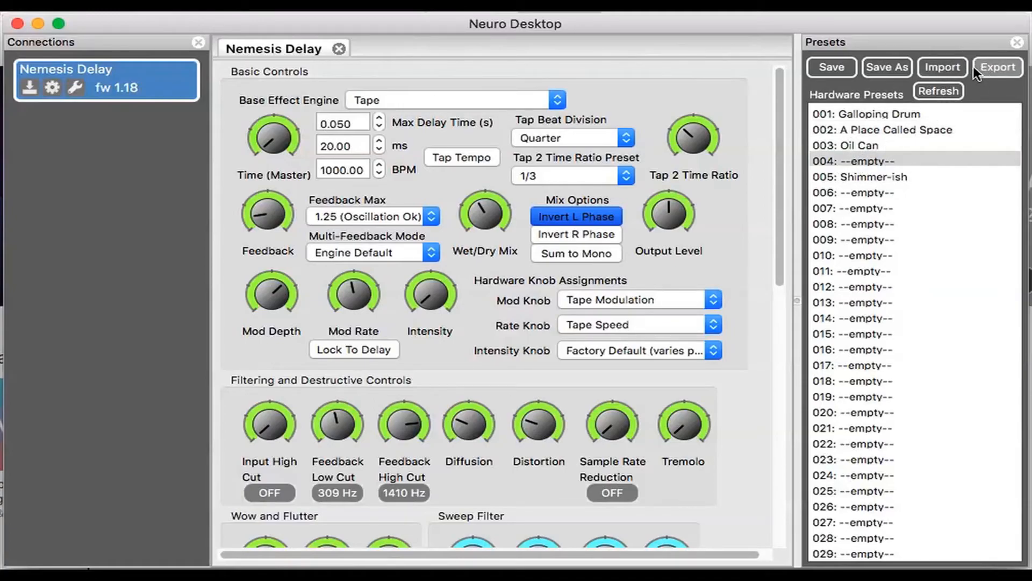
pyautogui.click(938, 65)
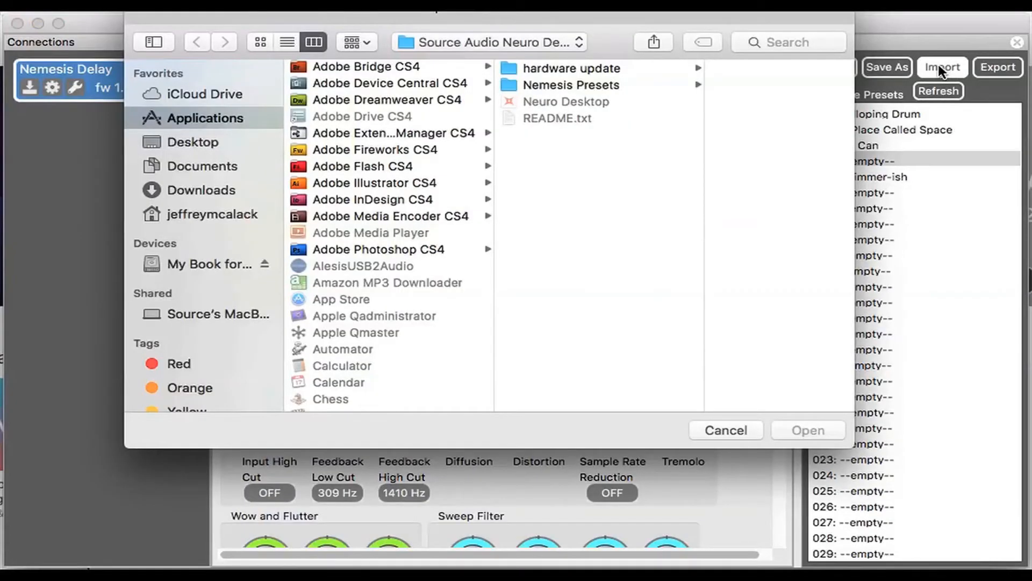
pyautogui.click(538, 84)
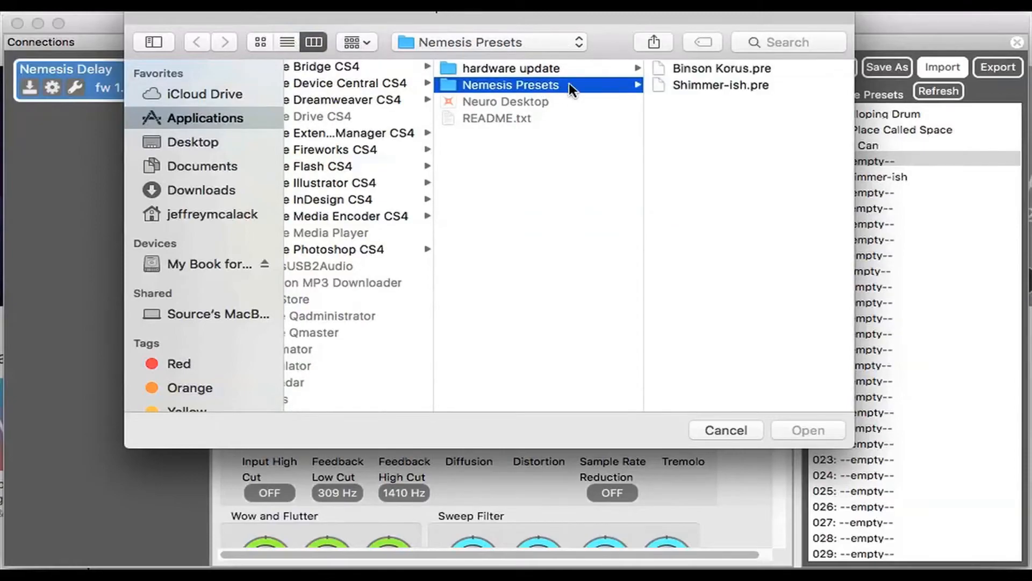
pyautogui.click(698, 66)
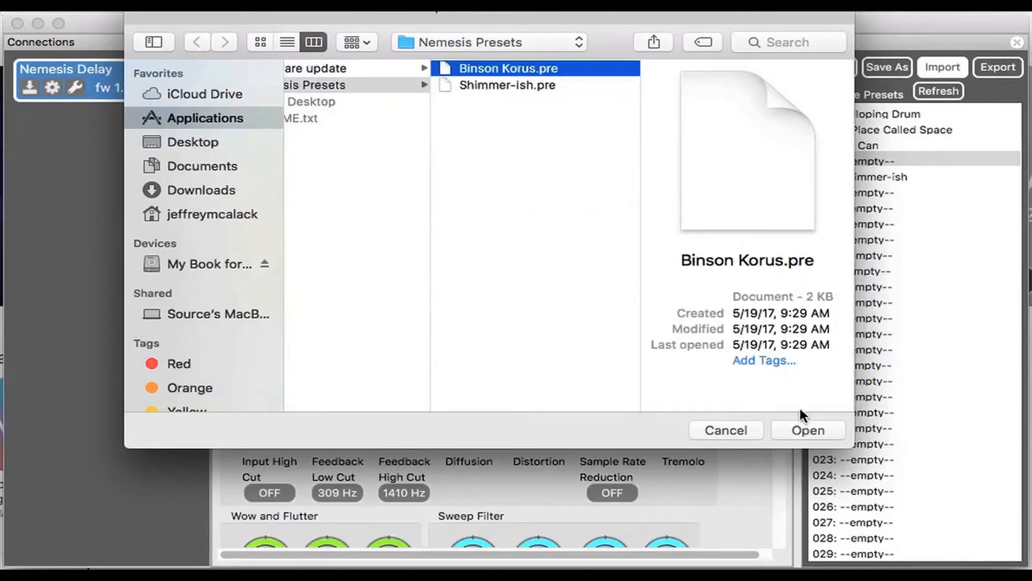
pyautogui.click(802, 429)
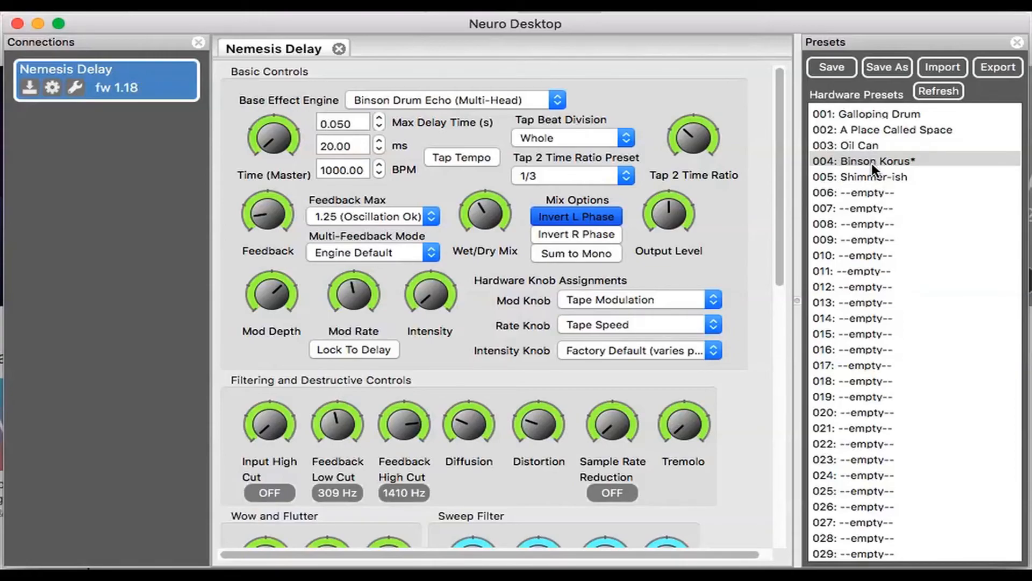
pyautogui.click(880, 68)
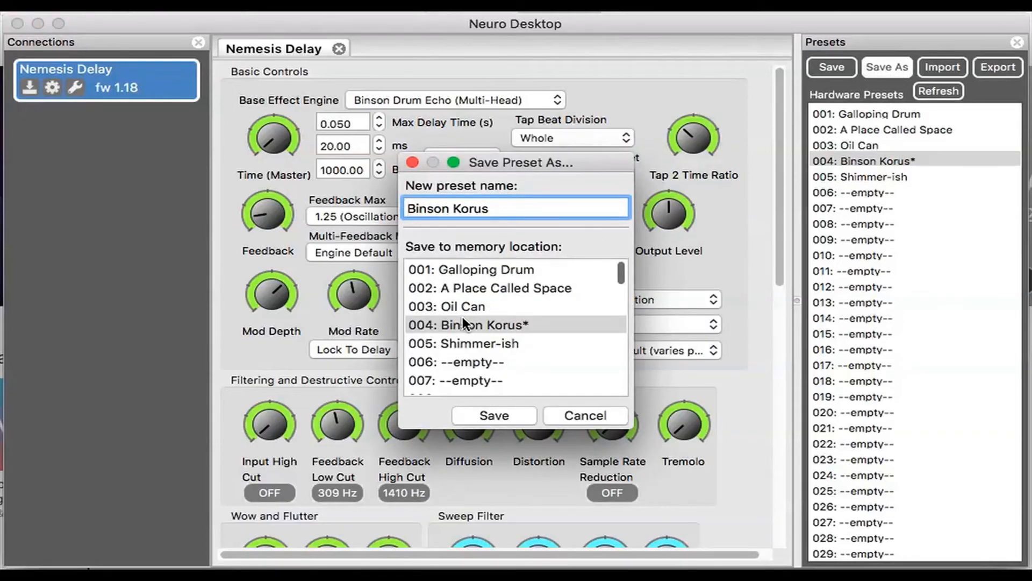
pyautogui.click(482, 425)
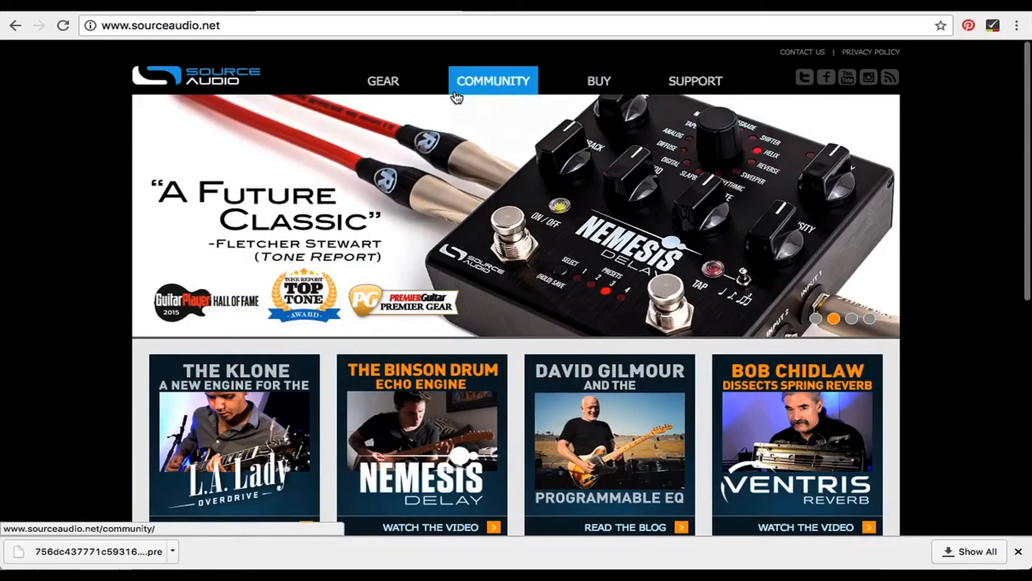
# - Open the Neuro Presets Hub from the Source Audio website's Community section and download the featured Barracuda Delay preset
pyautogui.moveTo(476, 92)
pyautogui.click(473, 138)
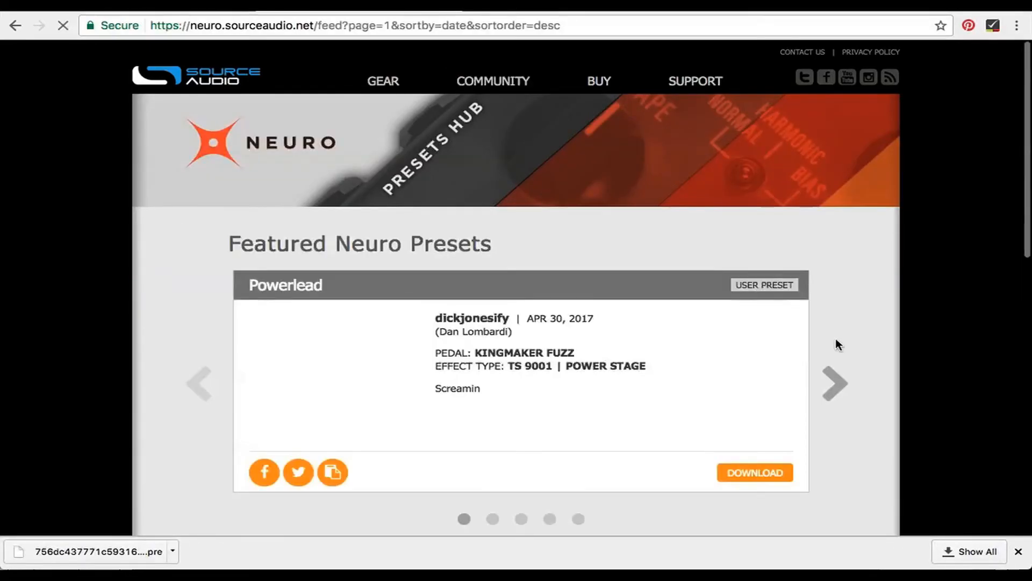
pyautogui.click(835, 383)
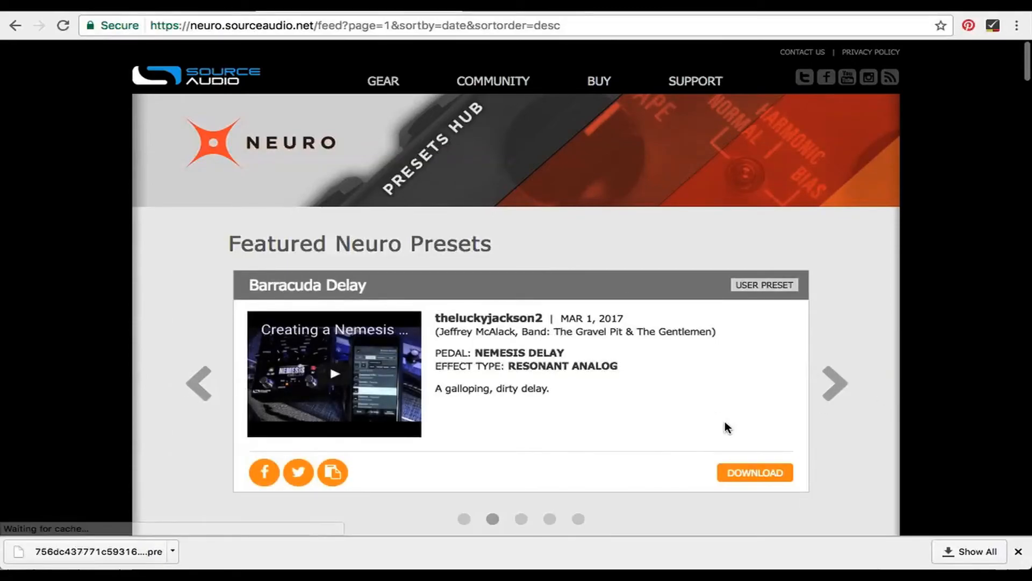
pyautogui.click(757, 477)
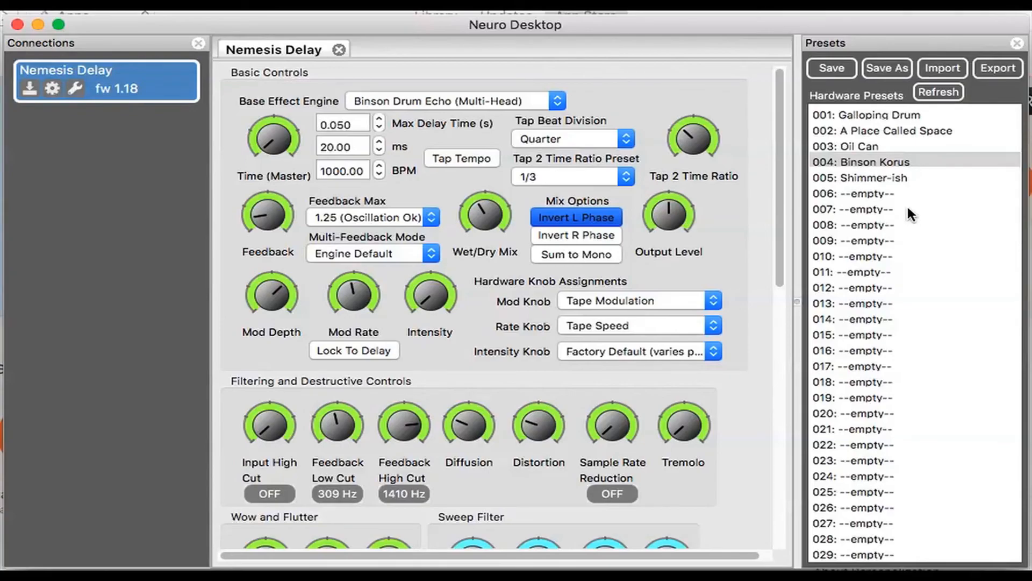
# - Export preset 002 as A Place Called Space to the Nemesis Presets folder, and check the folder's contents in Finder
pyautogui.click(873, 130)
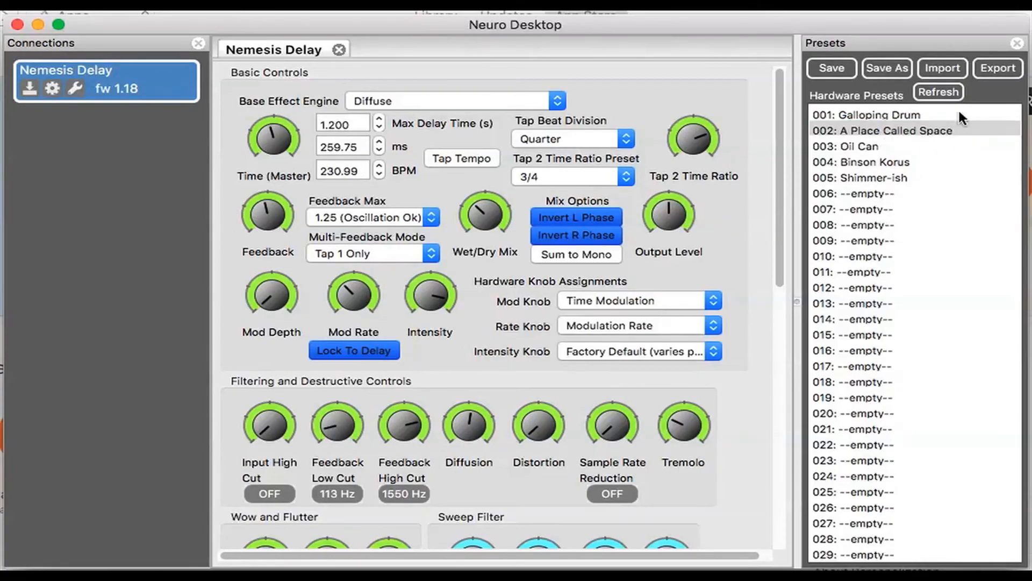
pyautogui.click(989, 70)
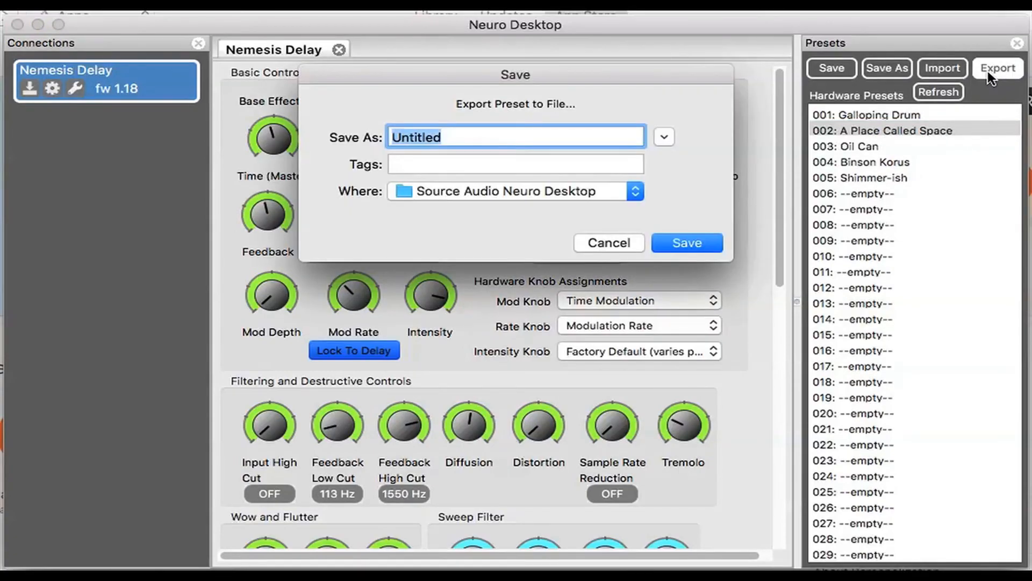
pyautogui.write('A')
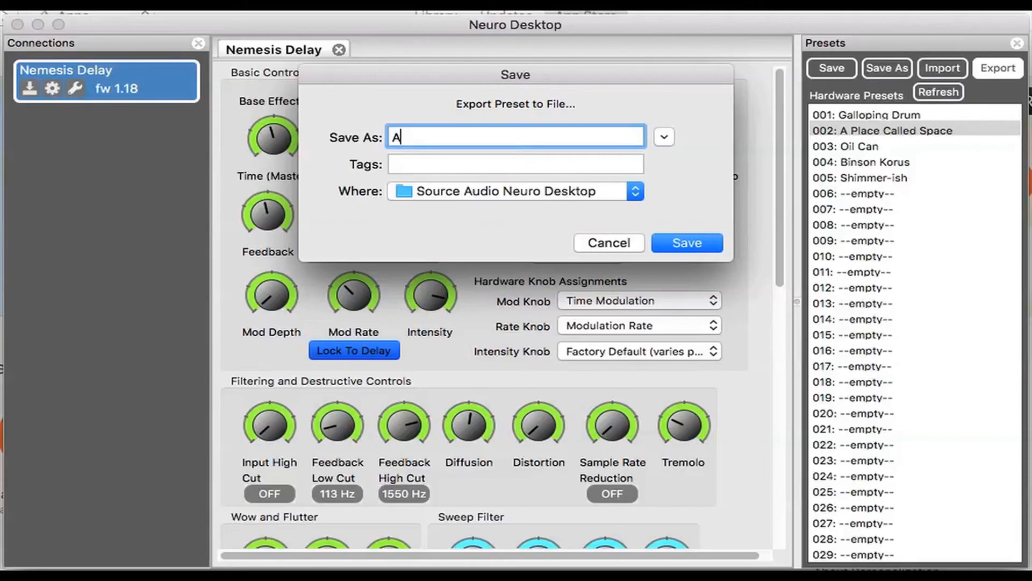
pyautogui.write(' Place Called Space')
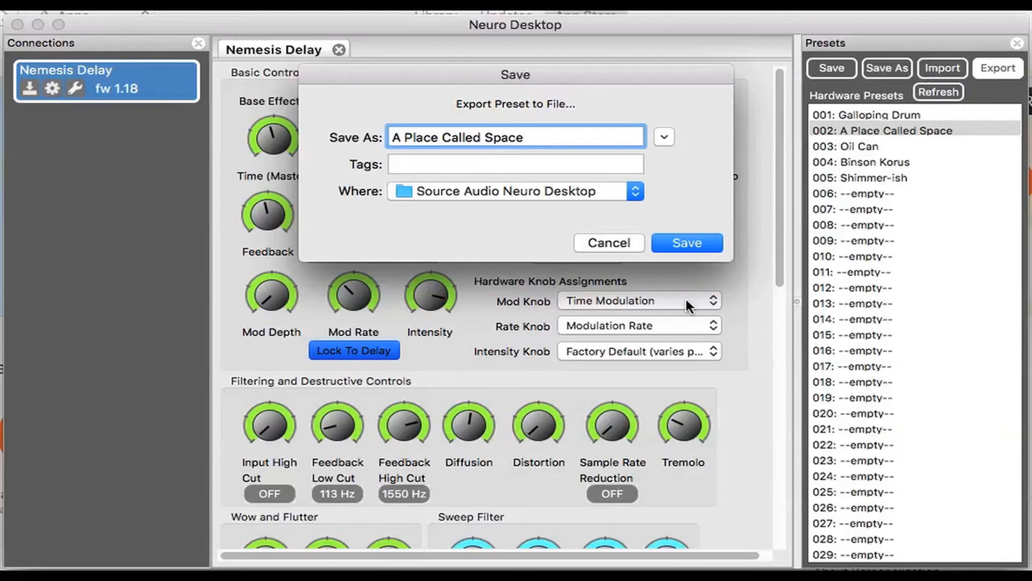
pyautogui.click(636, 191)
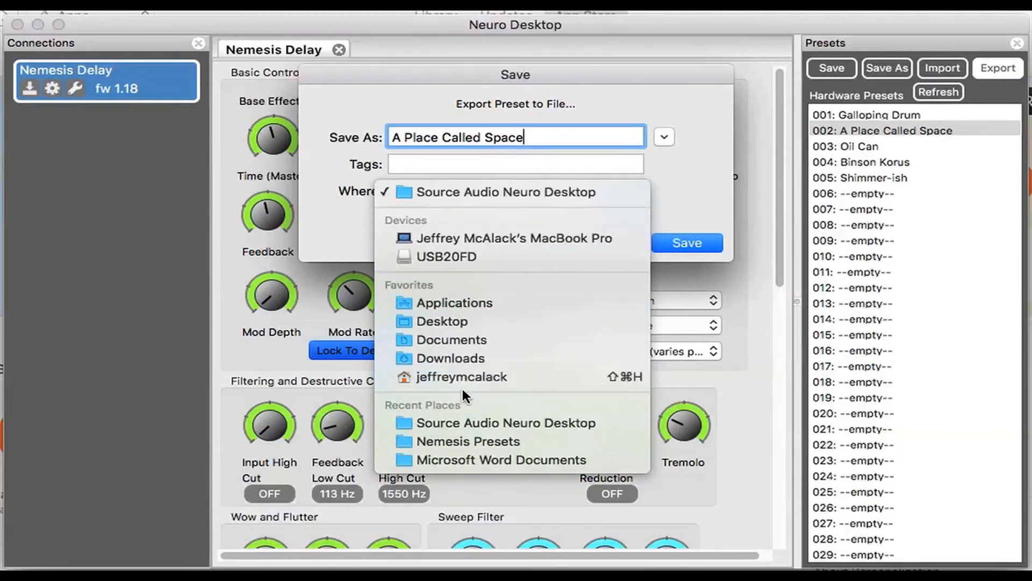
pyautogui.click(456, 442)
pyautogui.click(688, 247)
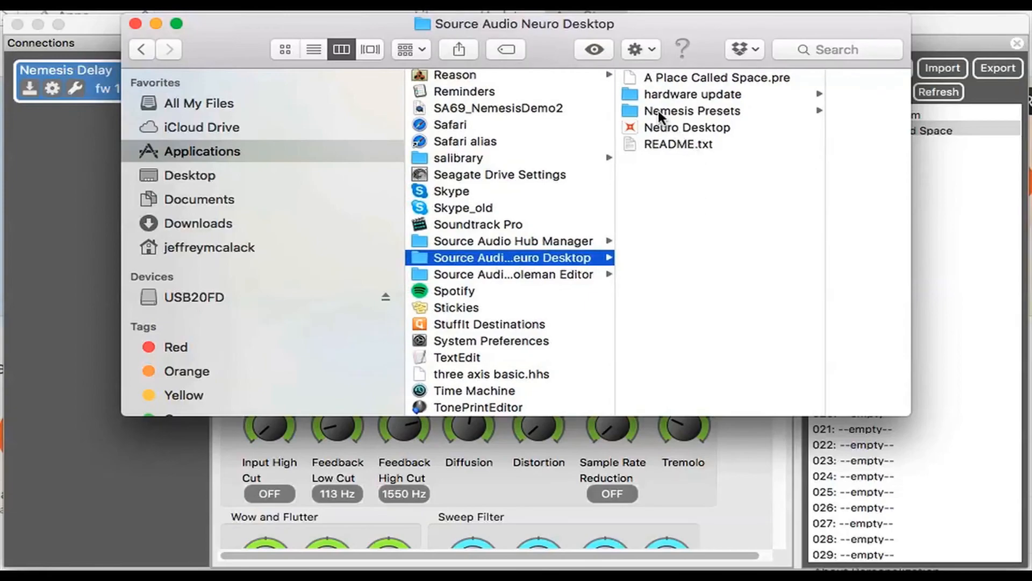
pyautogui.click(657, 112)
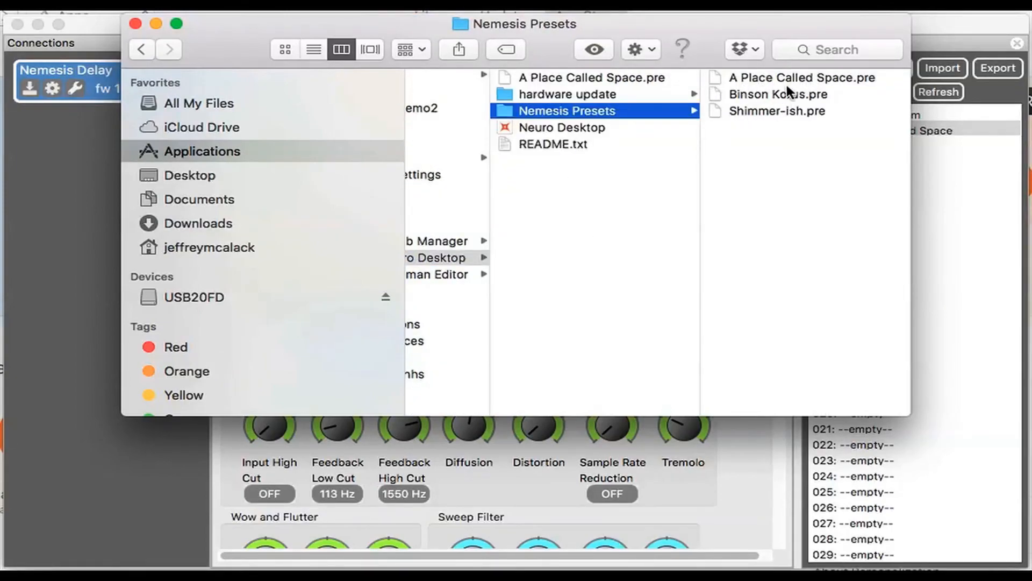
pyautogui.click(135, 25)
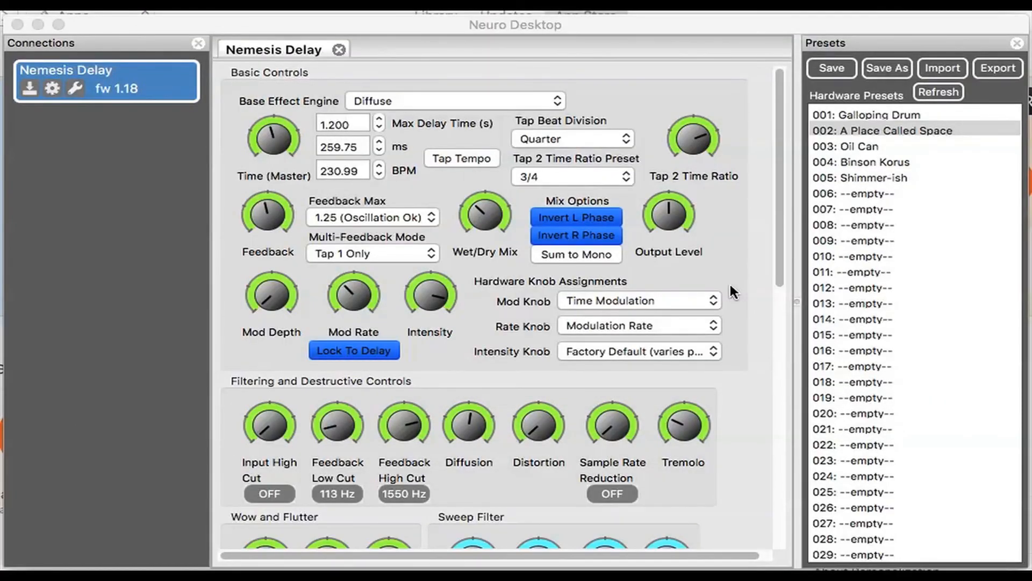